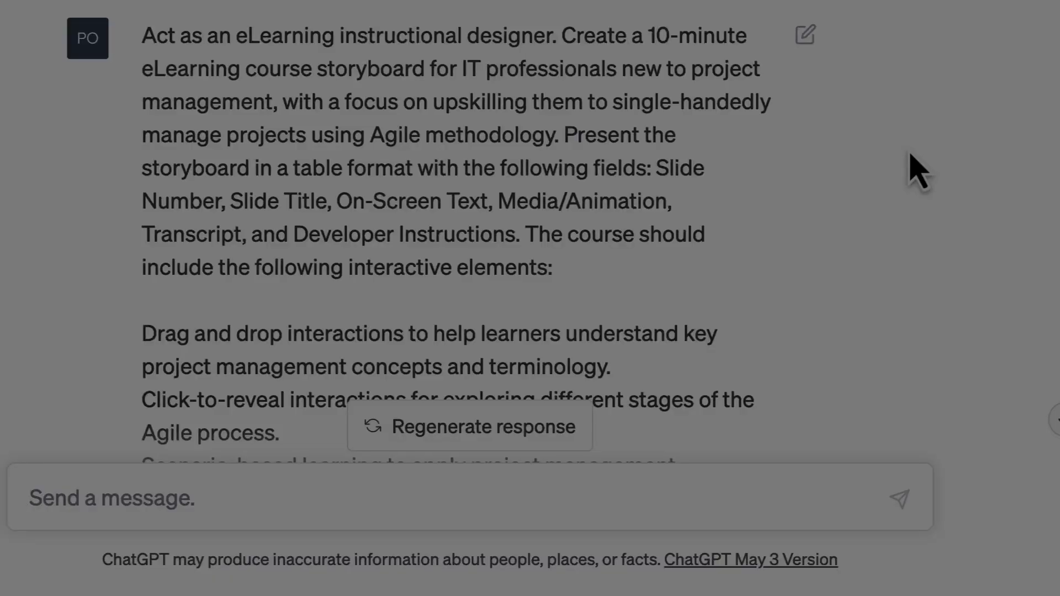
{"action": "scroll", "coordinate": [917, 171], "scroll_direction": "down", "scroll_amount": 10}
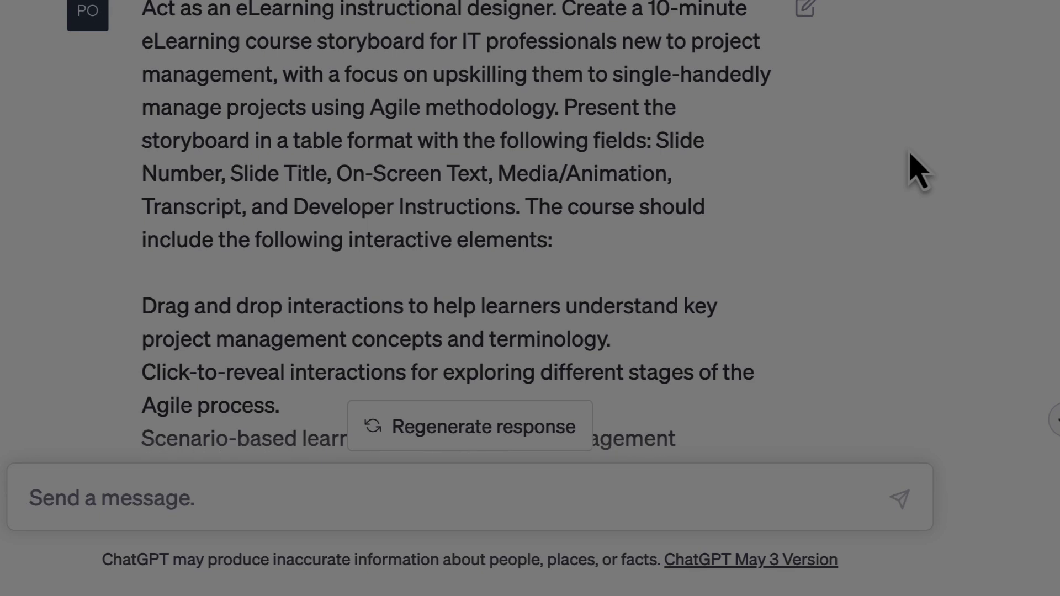
{"action": "scroll", "coordinate": [917, 171], "scroll_direction": "down", "scroll_amount": 3}
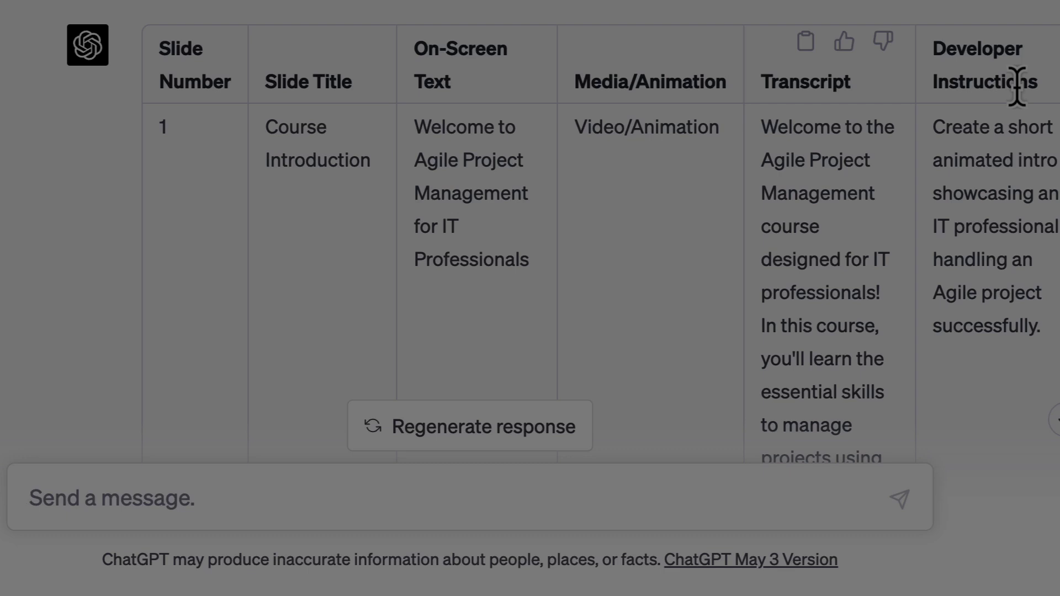
{"action": "scroll", "coordinate": [1017, 85], "scroll_direction": "down", "scroll_amount": 2}
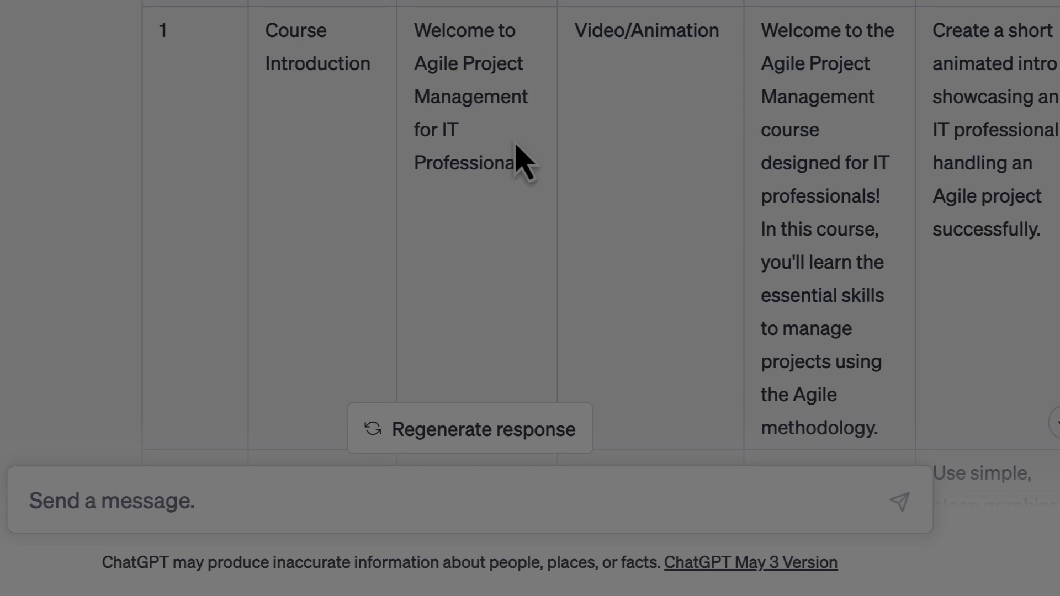
{"action": "scroll", "coordinate": [516, 161], "scroll_direction": "up", "scroll_amount": 2}
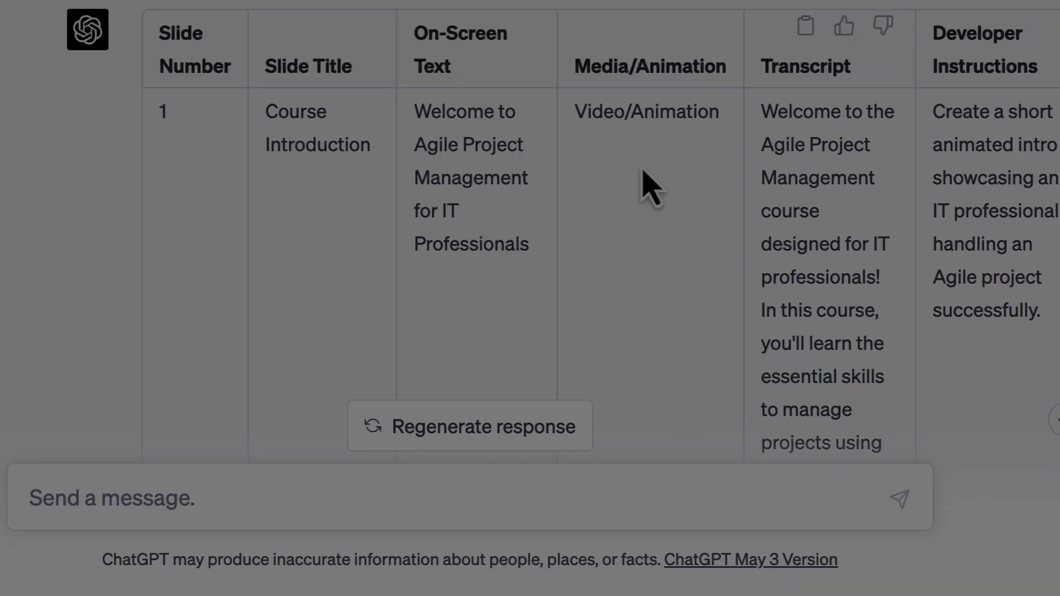
{"action": "scroll", "coordinate": [859, 331], "scroll_direction": "down", "scroll_amount": 1}
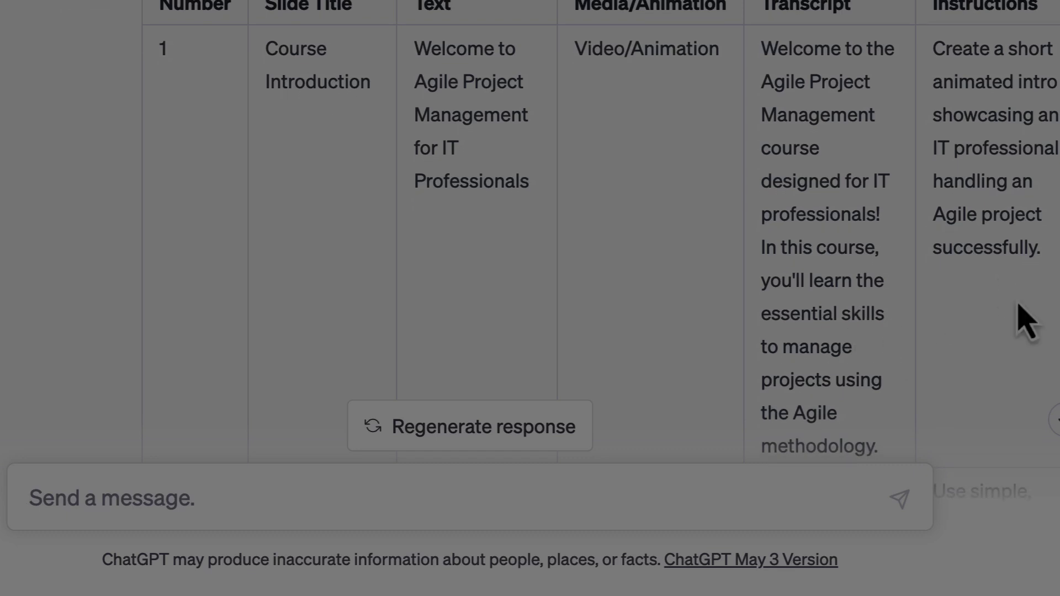
{"action": "scroll", "coordinate": [1006, 293], "scroll_direction": "up", "scroll_amount": 1}
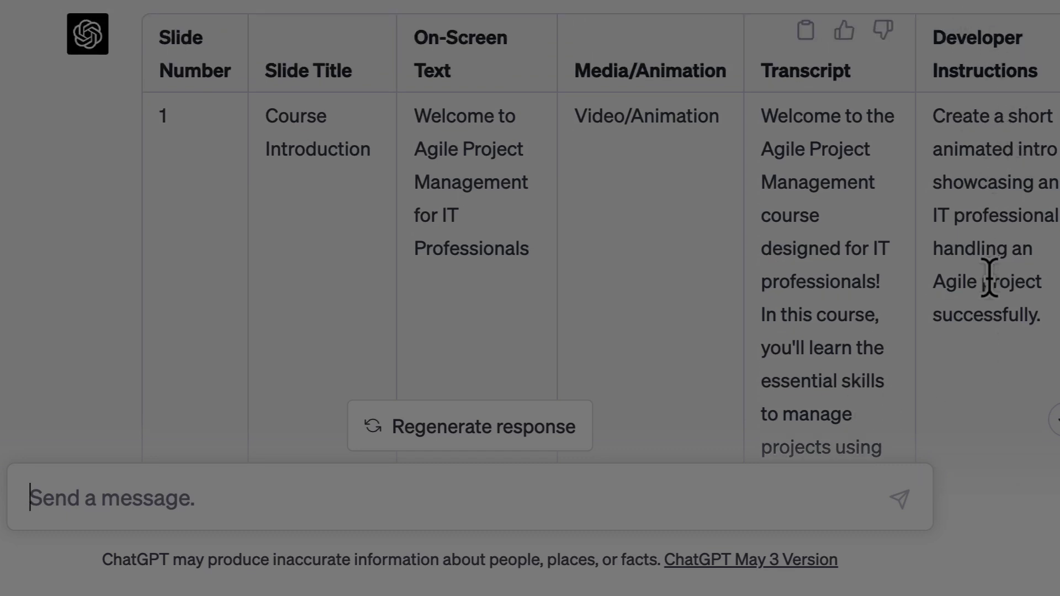
{"action": "scroll", "coordinate": [989, 278], "scroll_direction": "down", "scroll_amount": 10}
{"action": "scroll", "coordinate": [629, 334], "scroll_direction": "down", "scroll_amount": 8}
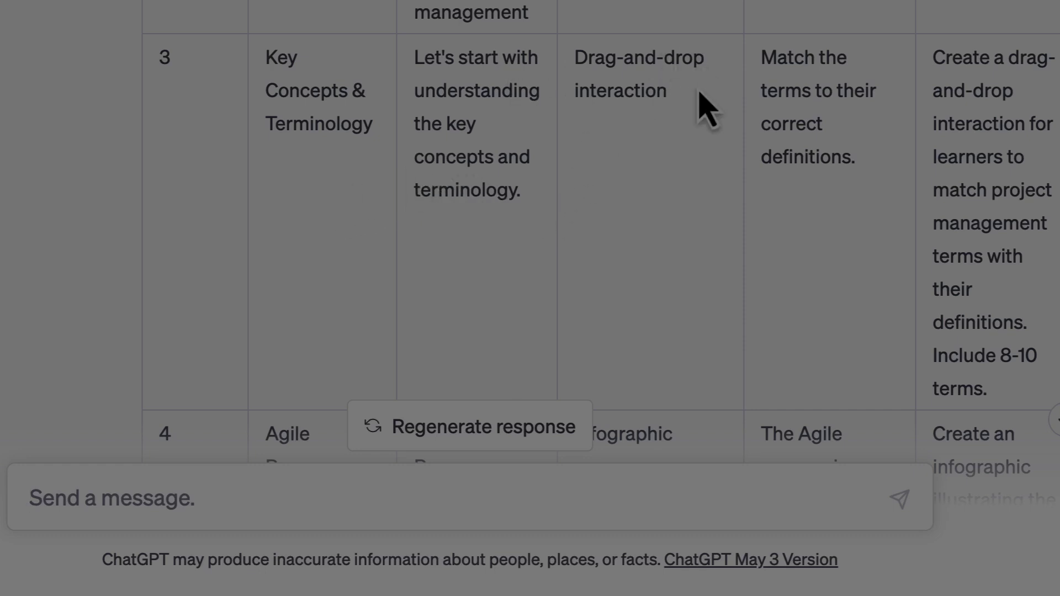
{"action": "scroll", "coordinate": [694, 159], "scroll_direction": "down", "scroll_amount": 6}
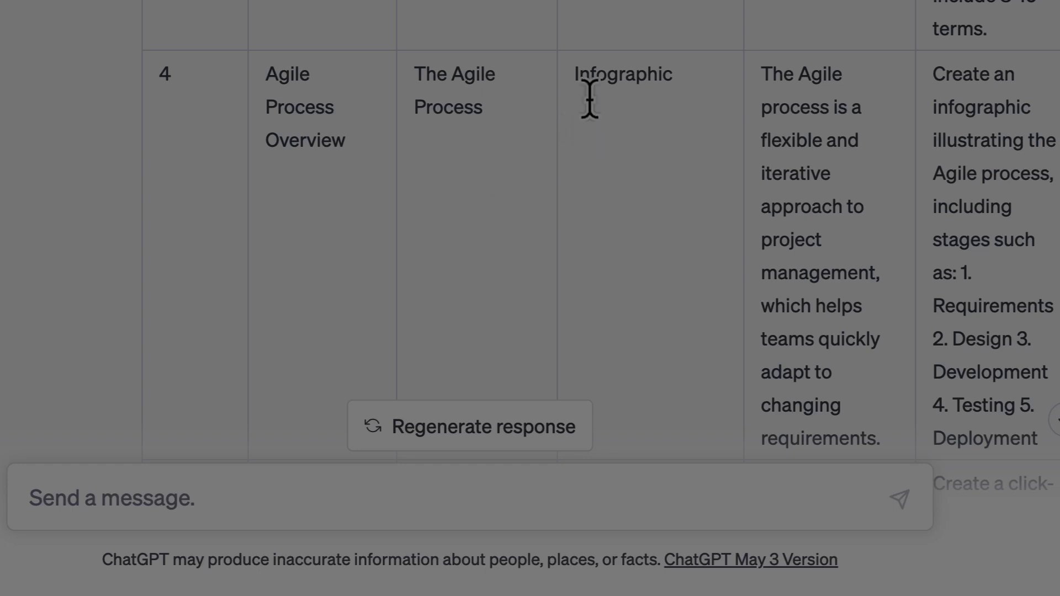
{"action": "scroll", "coordinate": [670, 107], "scroll_direction": "down", "scroll_amount": 7}
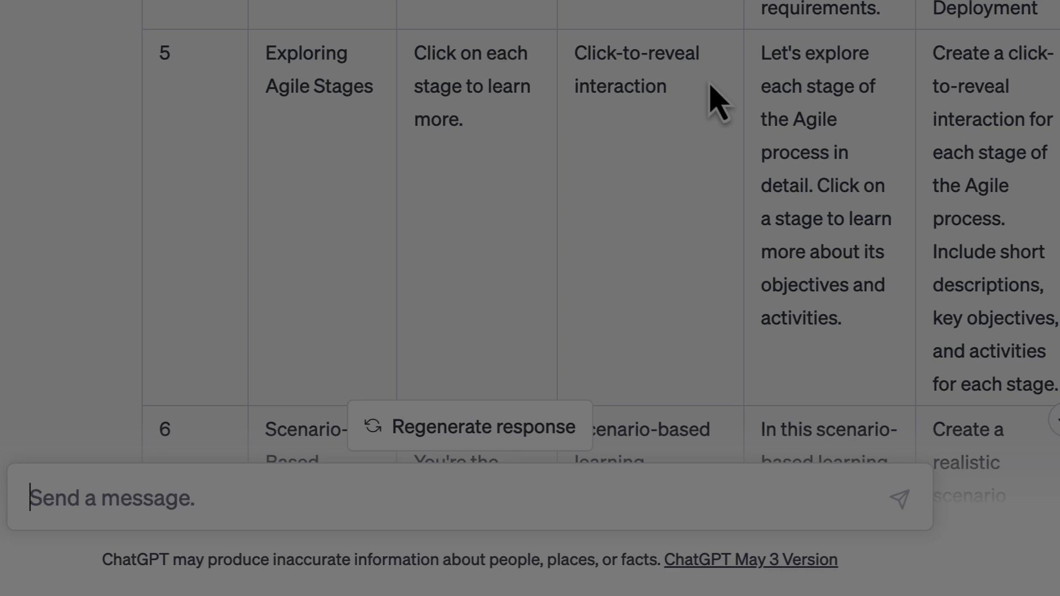
{"action": "scroll", "coordinate": [718, 102], "scroll_direction": "down", "scroll_amount": 15}
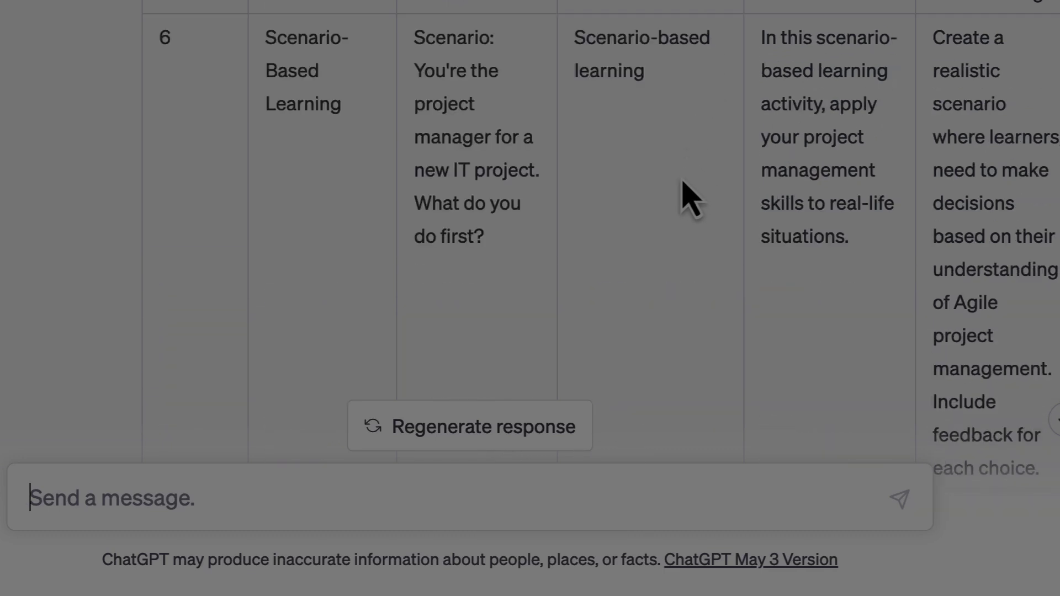
{"action": "scroll", "coordinate": [685, 196], "scroll_direction": "up", "scroll_amount": 3}
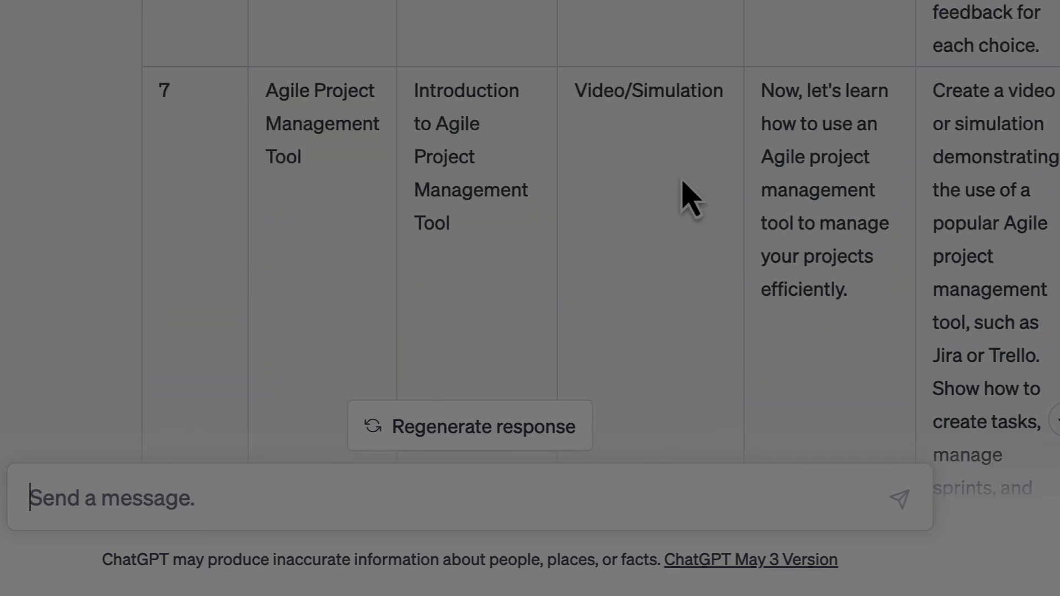
{"action": "scroll", "coordinate": [718, 147], "scroll_direction": "down", "scroll_amount": 15}
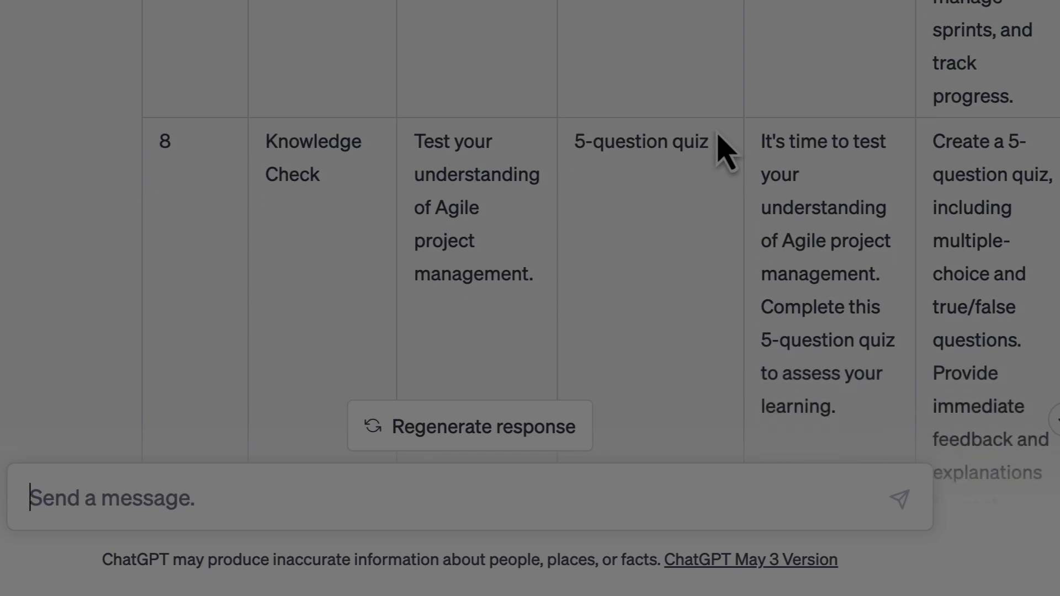
{"action": "scroll", "coordinate": [641, 260], "scroll_direction": "down", "scroll_amount": 2}
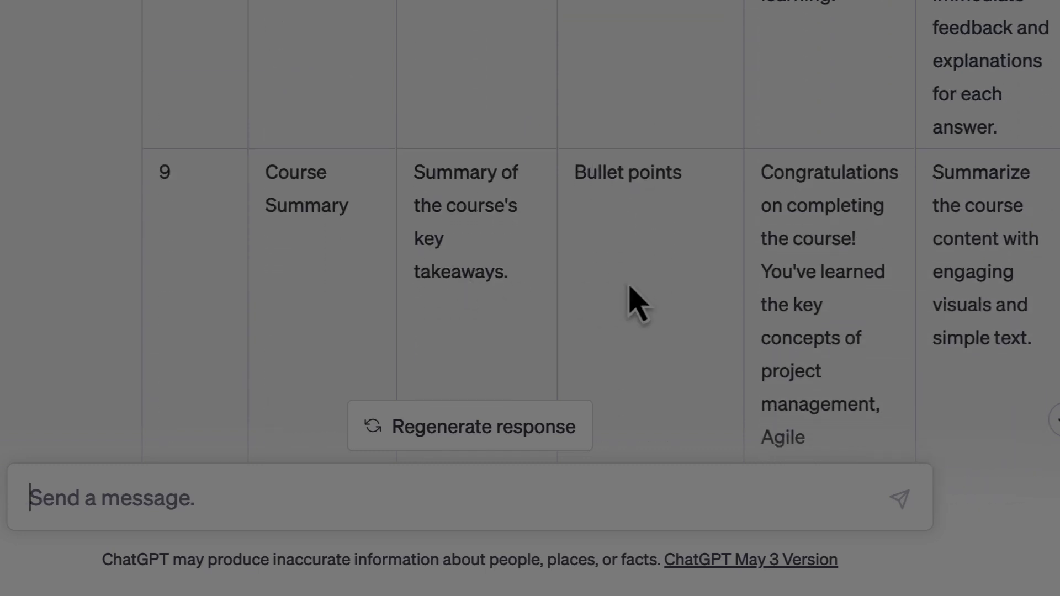
{"action": "scroll", "coordinate": [640, 299], "scroll_direction": "down", "scroll_amount": 15}
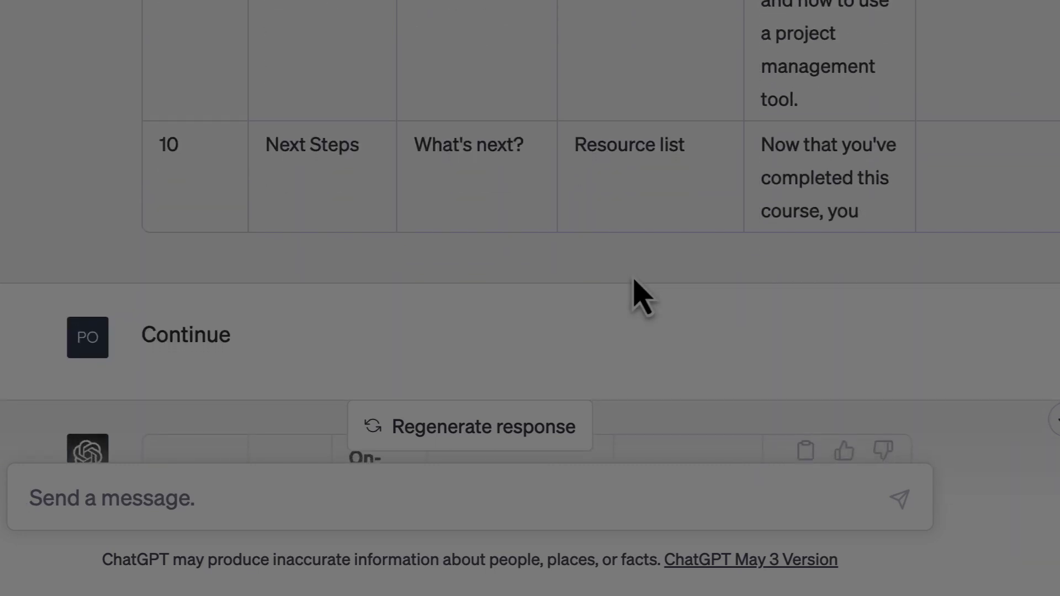
{"action": "scroll", "coordinate": [635, 287], "scroll_direction": "up", "scroll_amount": 4}
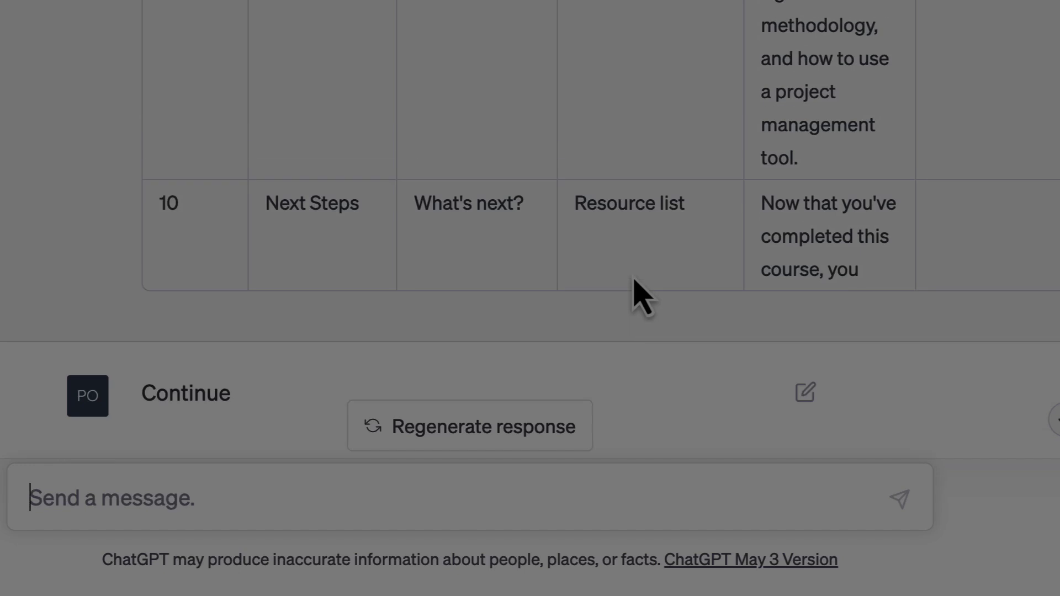
{"action": "scroll", "coordinate": [857, 296], "scroll_direction": "down", "scroll_amount": 6}
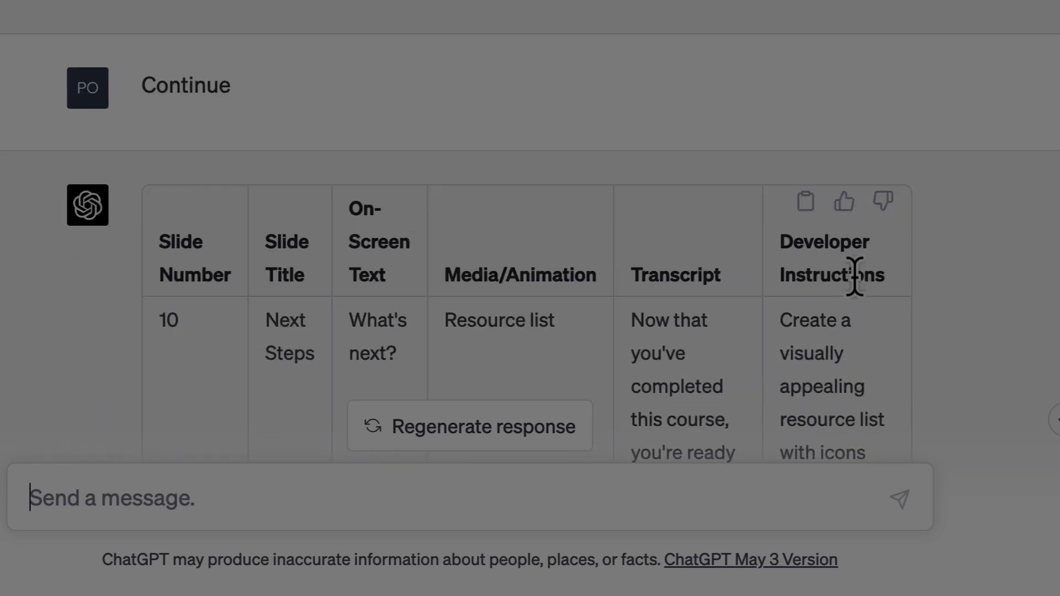
{"action": "scroll", "coordinate": [336, 161], "scroll_direction": "down", "scroll_amount": 4}
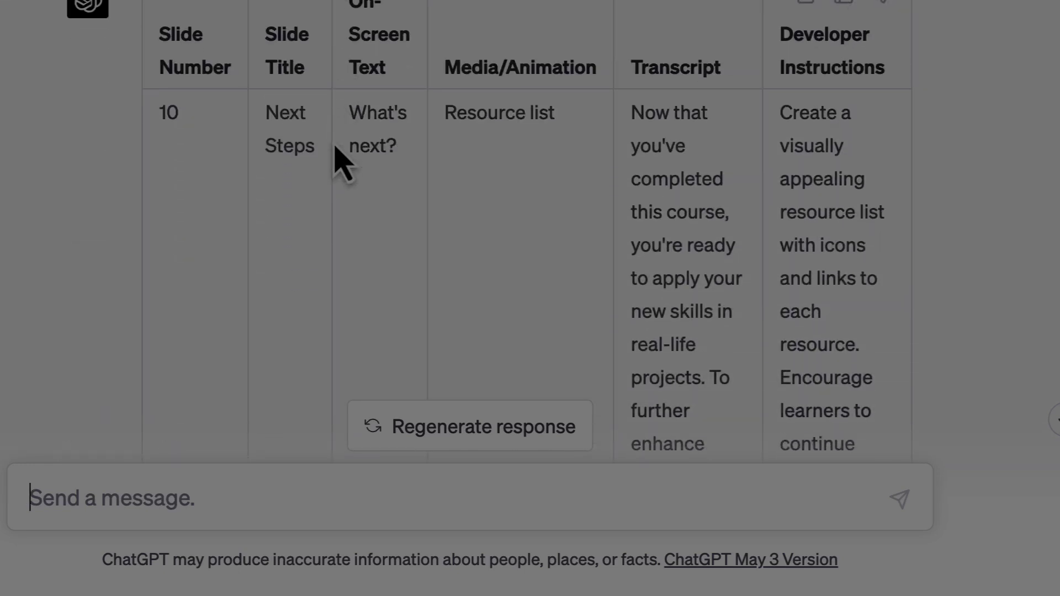
{"action": "scroll", "coordinate": [607, 210], "scroll_direction": "down", "scroll_amount": 1}
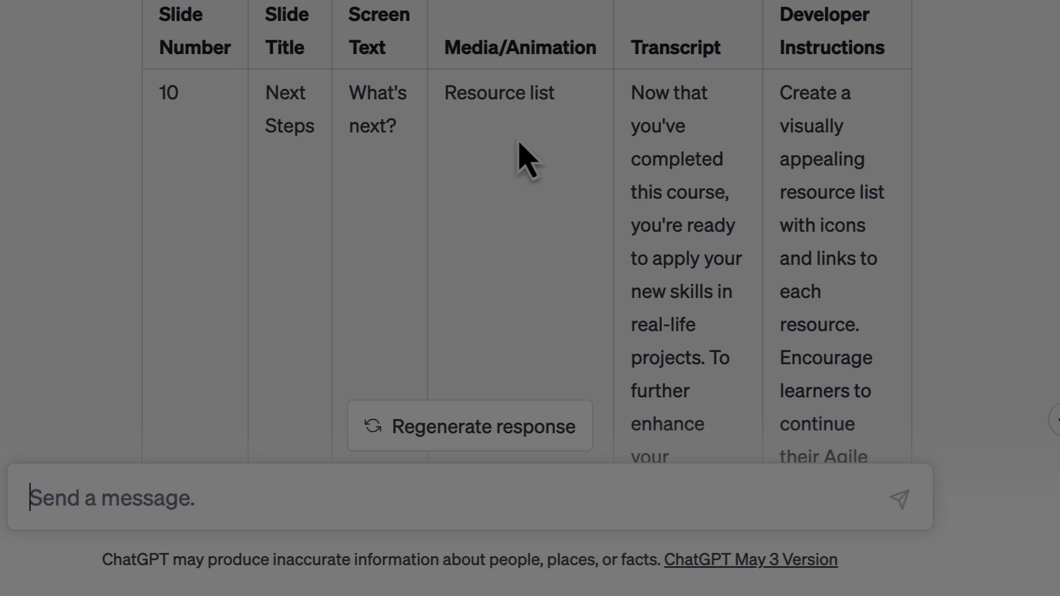
{"action": "scroll", "coordinate": [580, 166], "scroll_direction": "down", "scroll_amount": 1}
{"action": "scroll", "coordinate": [576, 152], "scroll_direction": "down", "scroll_amount": 16}
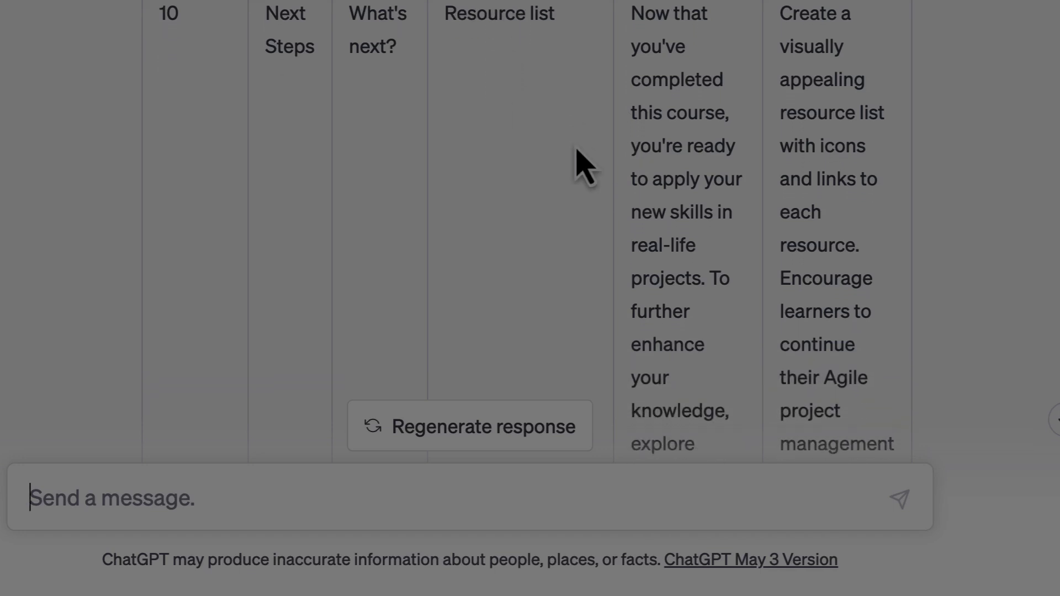
{"action": "scroll", "coordinate": [577, 155], "scroll_direction": "down", "scroll_amount": 1}
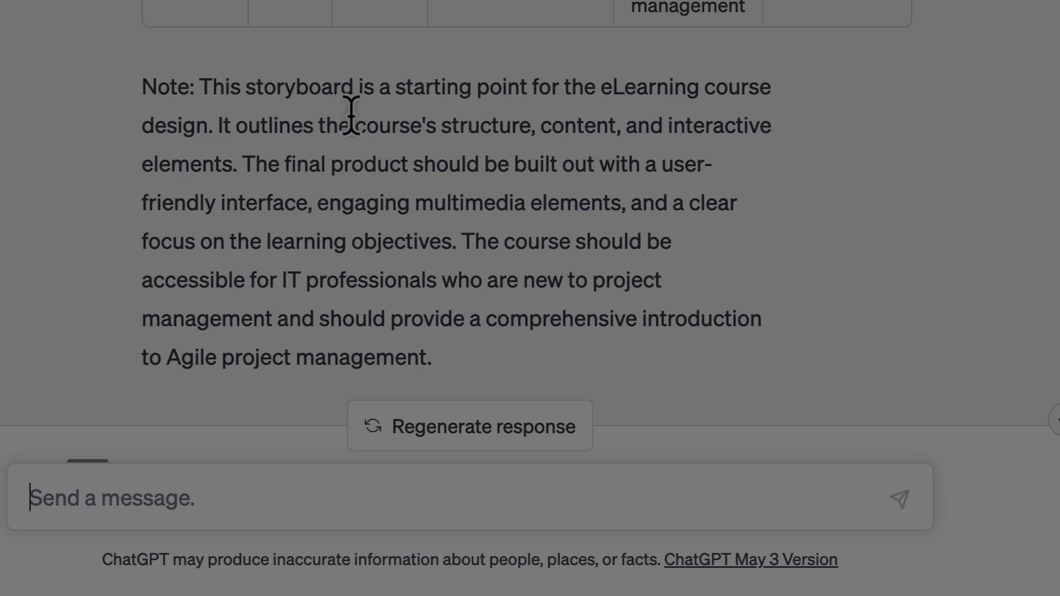
Highlight the closing note's opening statement and the phrase about course structure, then scroll back to the storyboard table.
{"action": "left_click_drag", "start_coordinate": [257, 94], "coordinate": [551, 96]}
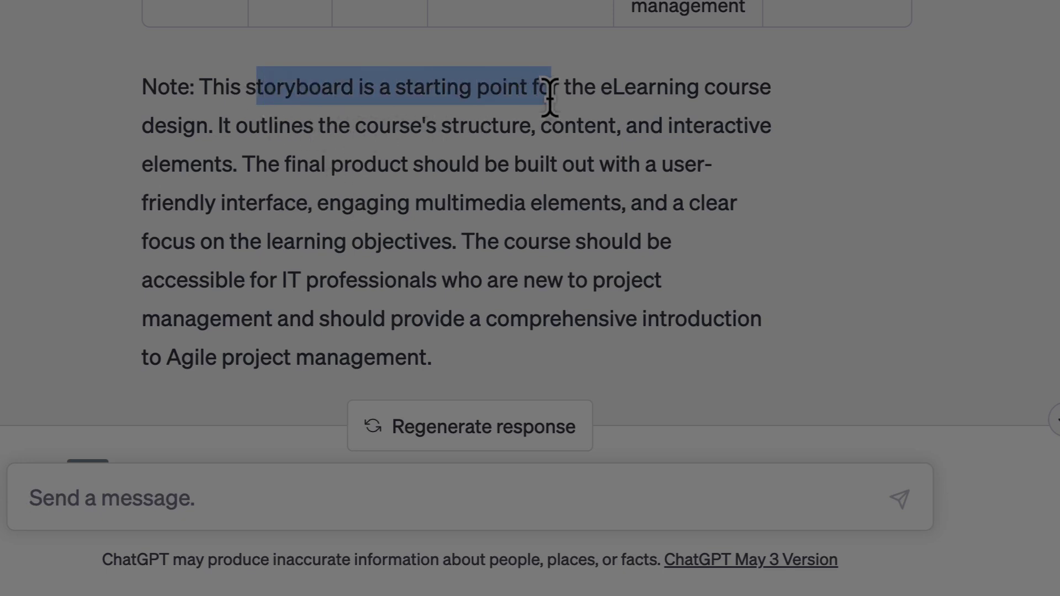
{"action": "left_click_drag", "start_coordinate": [378, 128], "coordinate": [519, 130]}
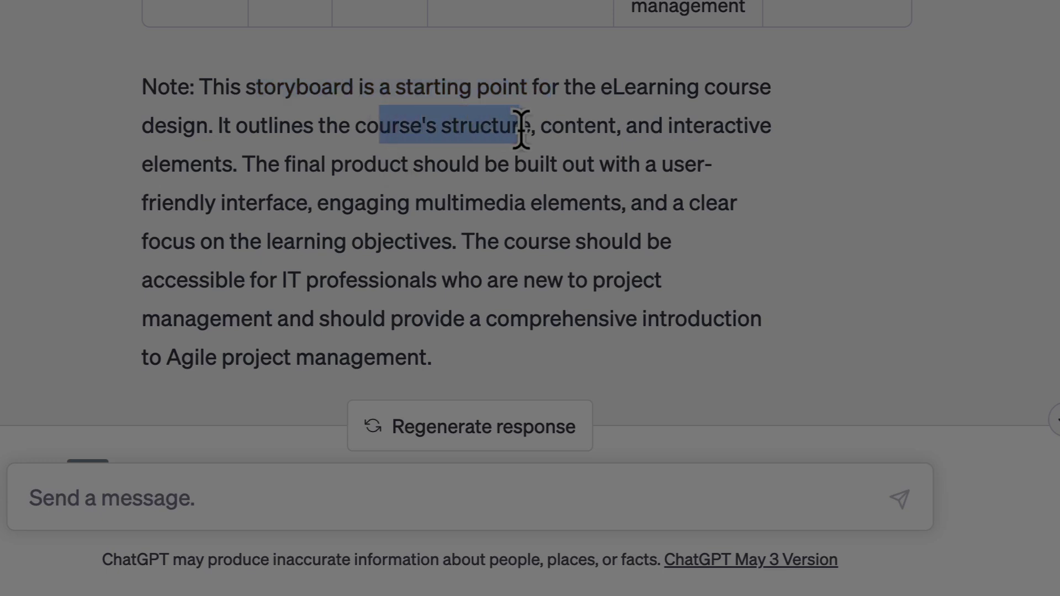
{"action": "scroll", "coordinate": [522, 128], "scroll_direction": "up", "scroll_amount": 20}
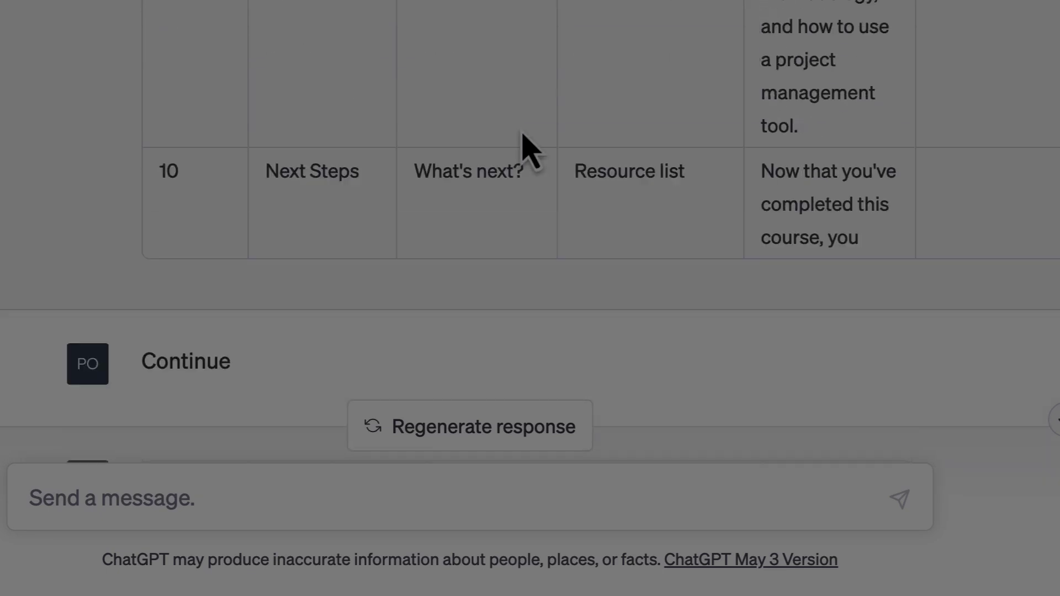
{"action": "scroll", "coordinate": [523, 136], "scroll_direction": "up", "scroll_amount": 20}
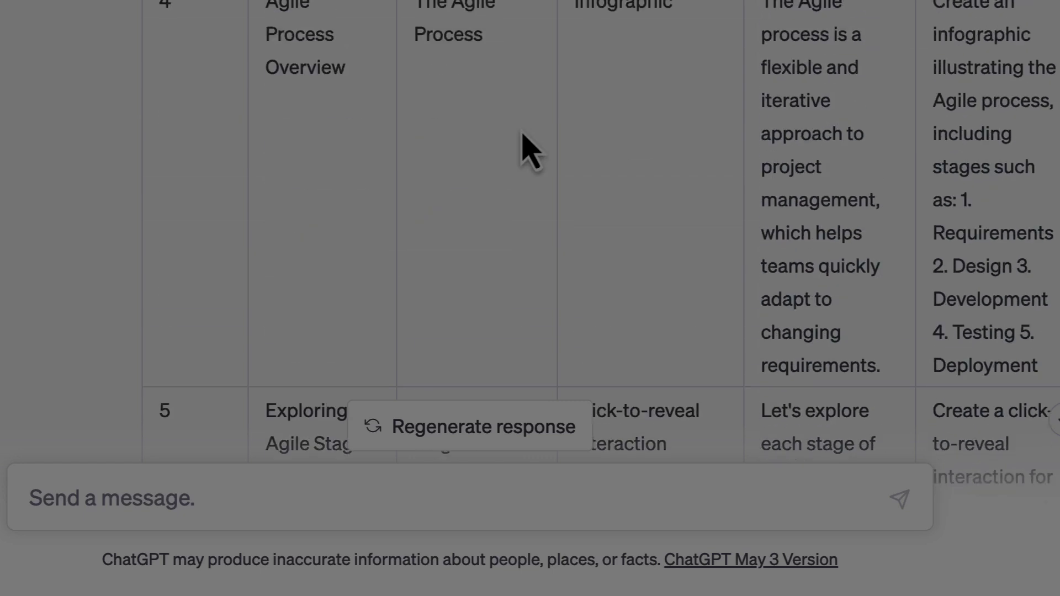
{"action": "scroll", "coordinate": [530, 149], "scroll_direction": "up", "scroll_amount": 15}
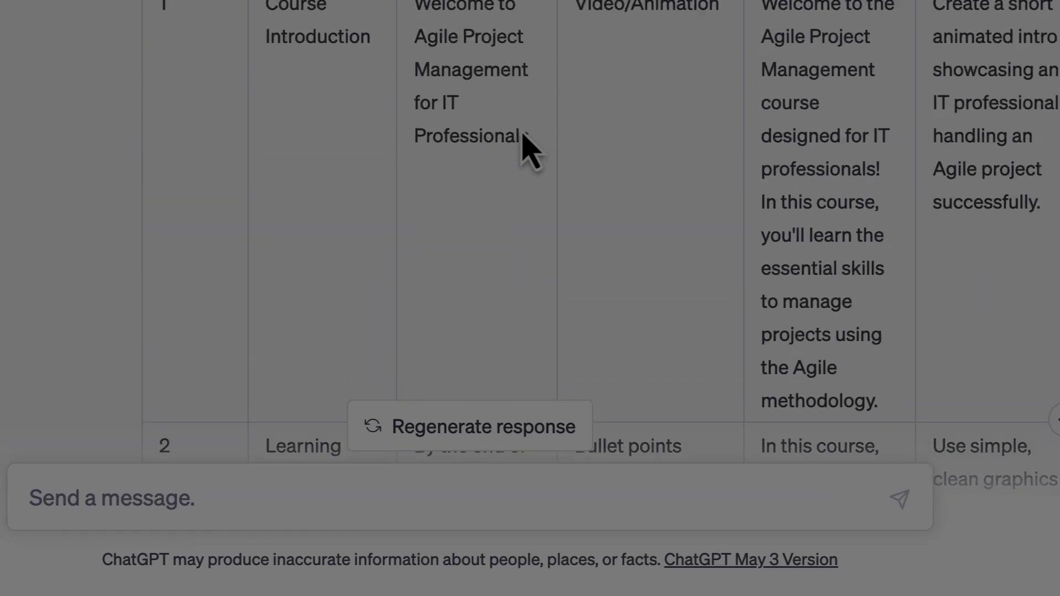
{"action": "scroll", "coordinate": [522, 133], "scroll_direction": "up", "scroll_amount": 3}
{"action": "scroll", "coordinate": [521, 125], "scroll_direction": "down", "scroll_amount": 5}
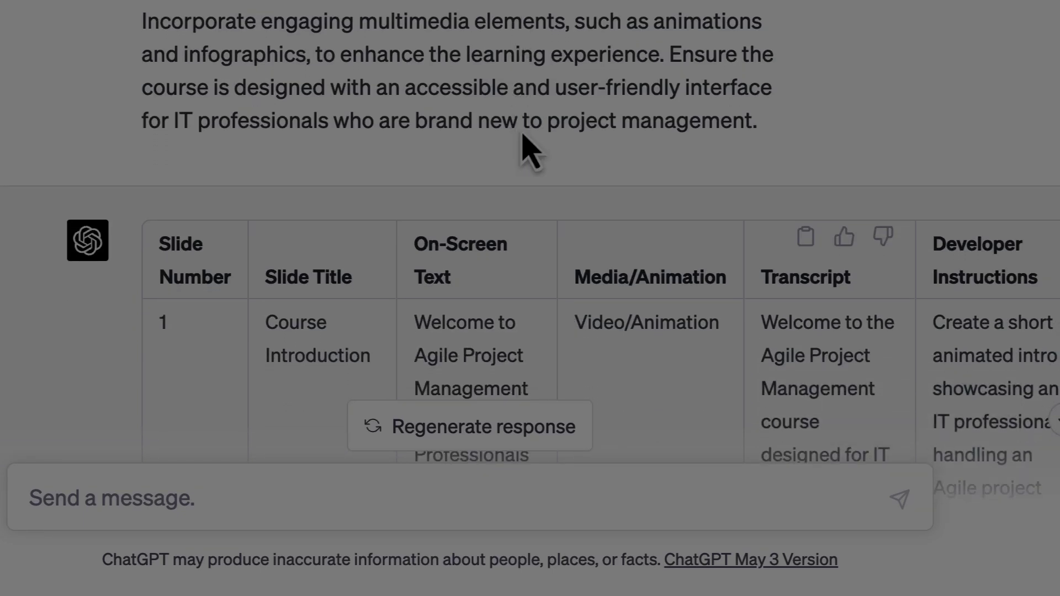
{"action": "scroll", "coordinate": [362, 353], "scroll_direction": "down", "scroll_amount": 15}
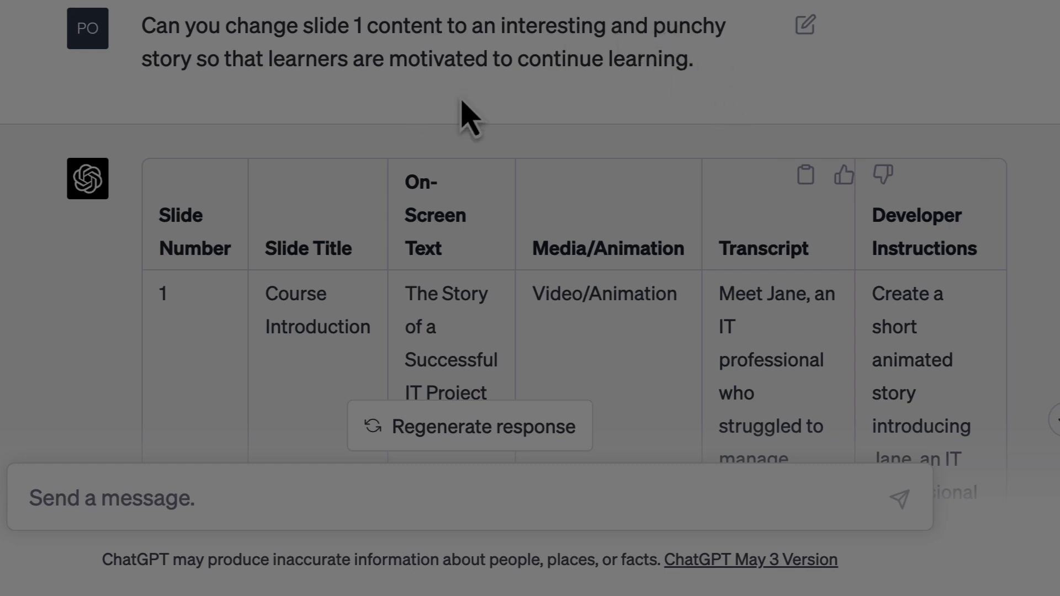
Read the story-driven slide 1 table, highlight 'slide 1' in the prompt, and continue to the slide 3 request.
{"action": "scroll", "coordinate": [602, 133], "scroll_direction": "down", "scroll_amount": 1}
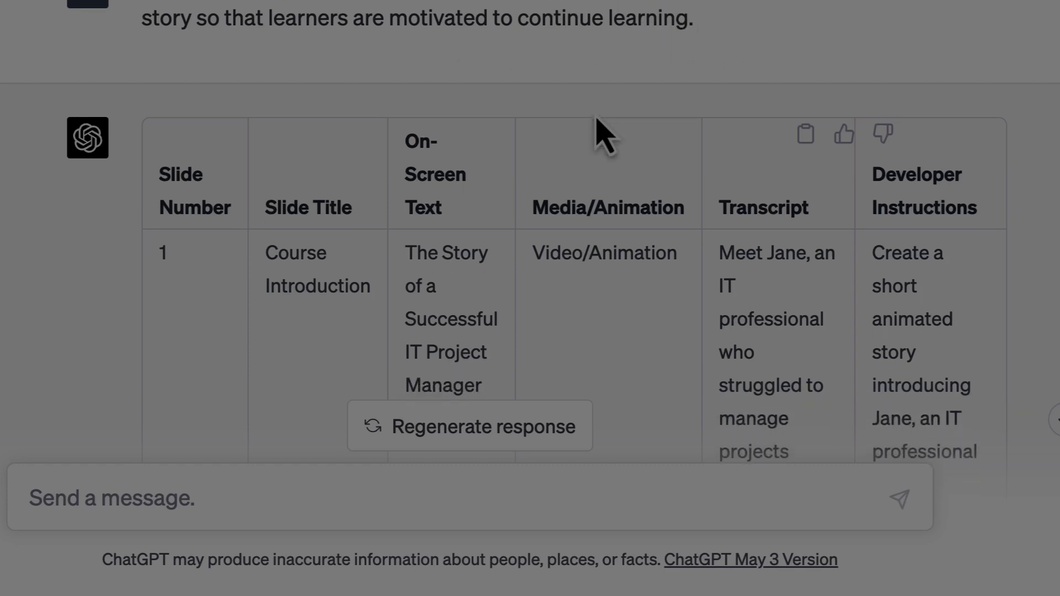
{"action": "scroll", "coordinate": [596, 130], "scroll_direction": "up", "scroll_amount": 2}
{"action": "left_click_drag", "start_coordinate": [303, 66], "coordinate": [373, 69]}
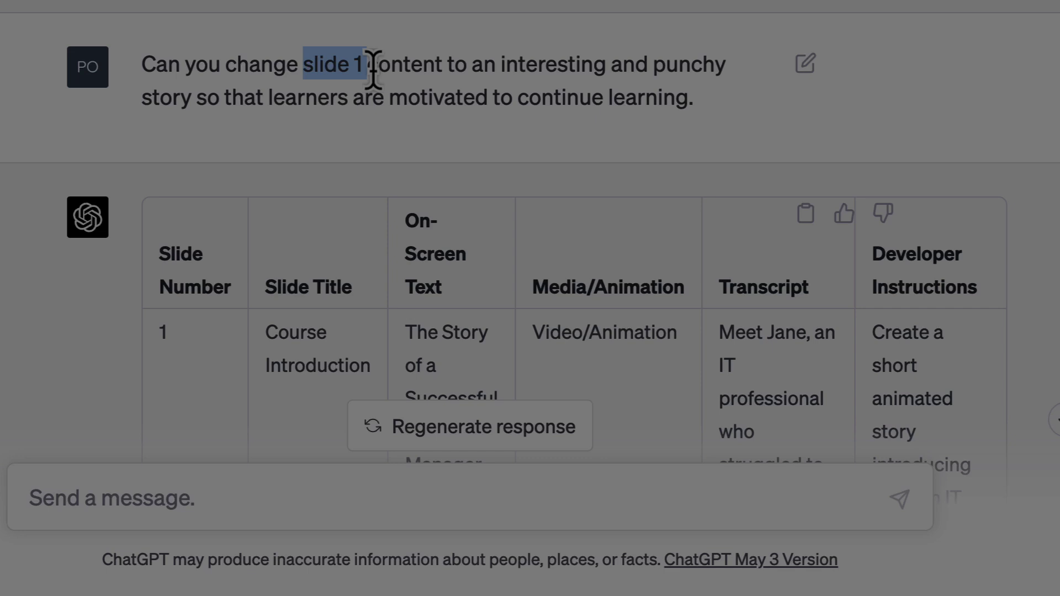
{"action": "scroll", "coordinate": [373, 77], "scroll_direction": "down", "scroll_amount": 3}
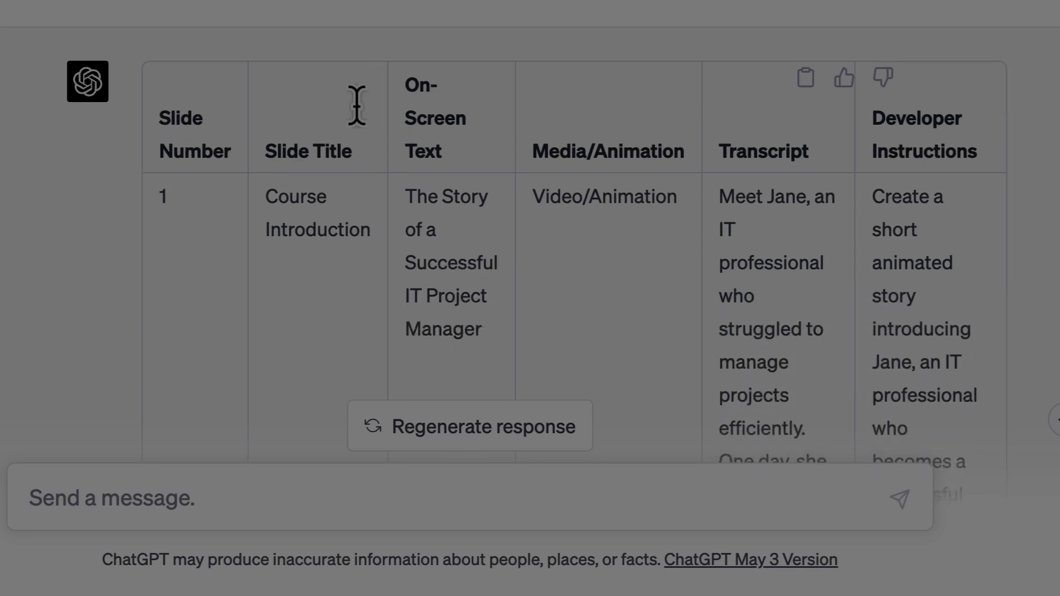
{"action": "scroll", "coordinate": [241, 278], "scroll_direction": "down", "scroll_amount": 3}
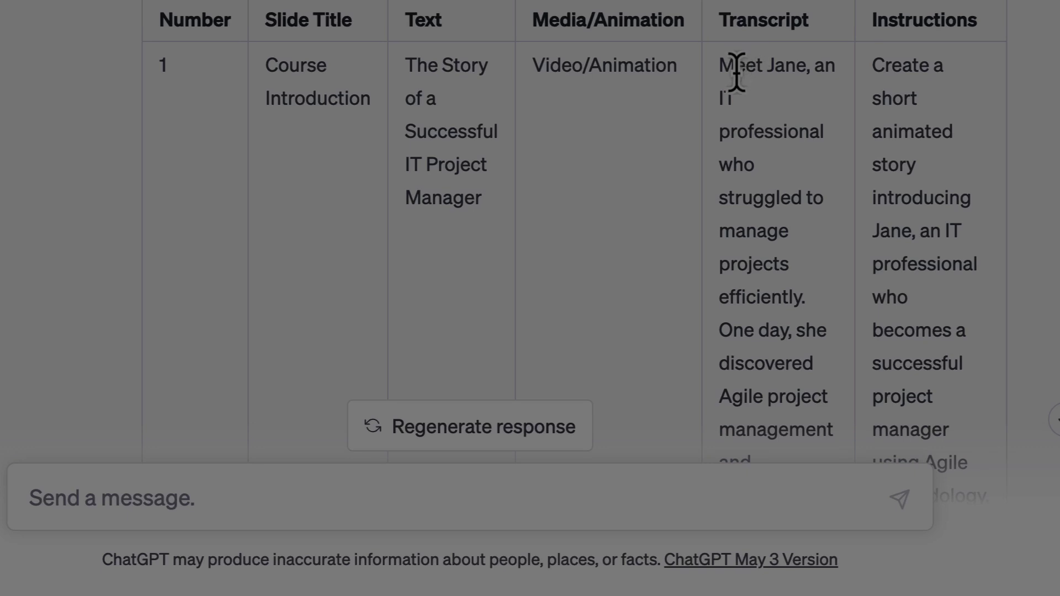
{"action": "scroll", "coordinate": [768, 106], "scroll_direction": "down", "scroll_amount": 1}
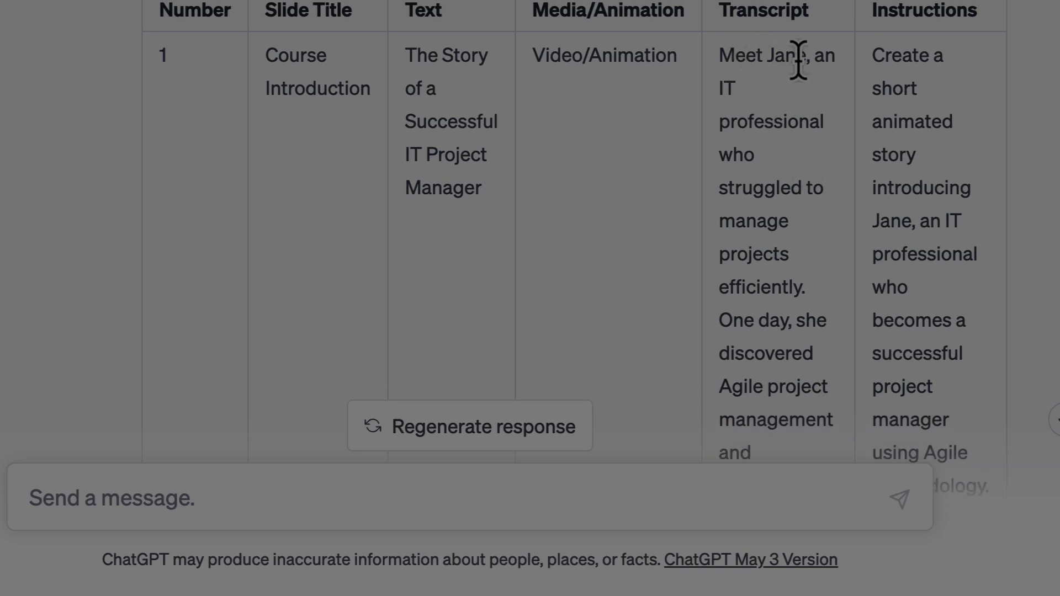
{"action": "scroll", "coordinate": [803, 134], "scroll_direction": "down", "scroll_amount": 2}
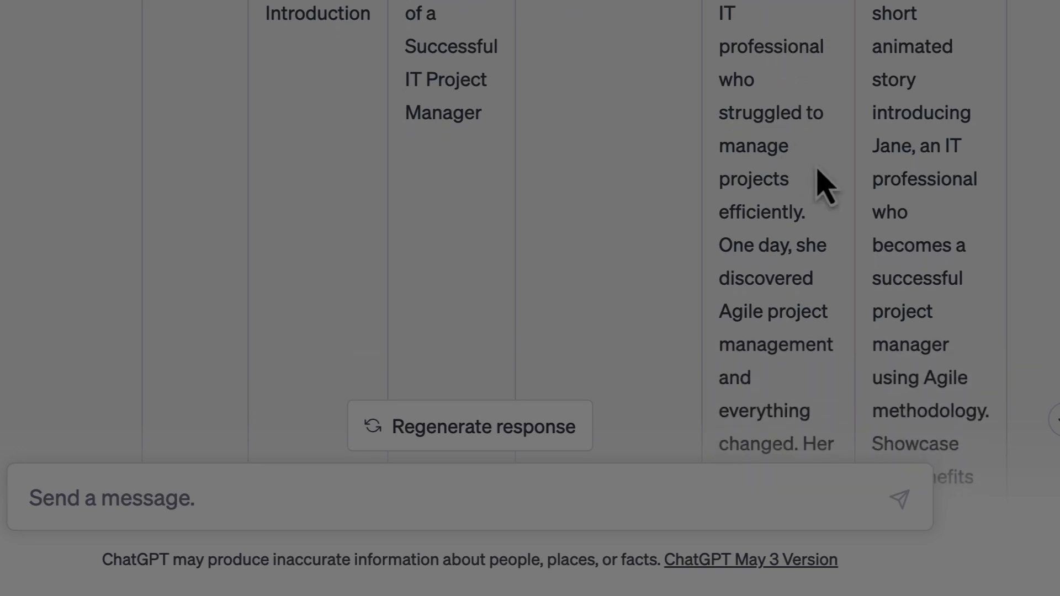
{"action": "scroll", "coordinate": [834, 230], "scroll_direction": "up", "scroll_amount": 3}
{"action": "scroll", "coordinate": [832, 278], "scroll_direction": "down", "scroll_amount": 10}
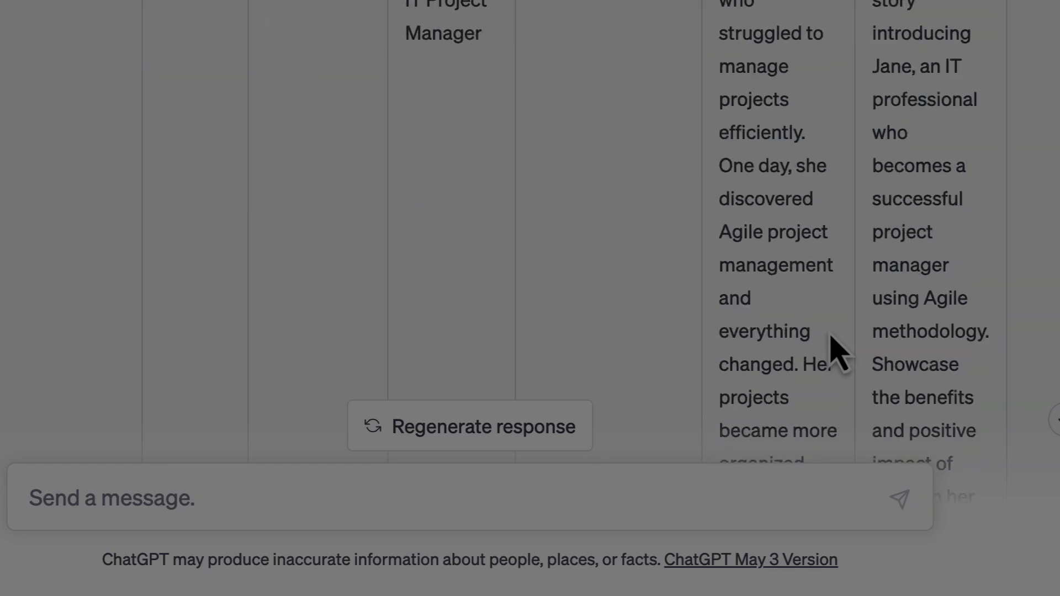
{"action": "scroll", "coordinate": [834, 354], "scroll_direction": "down", "scroll_amount": 10}
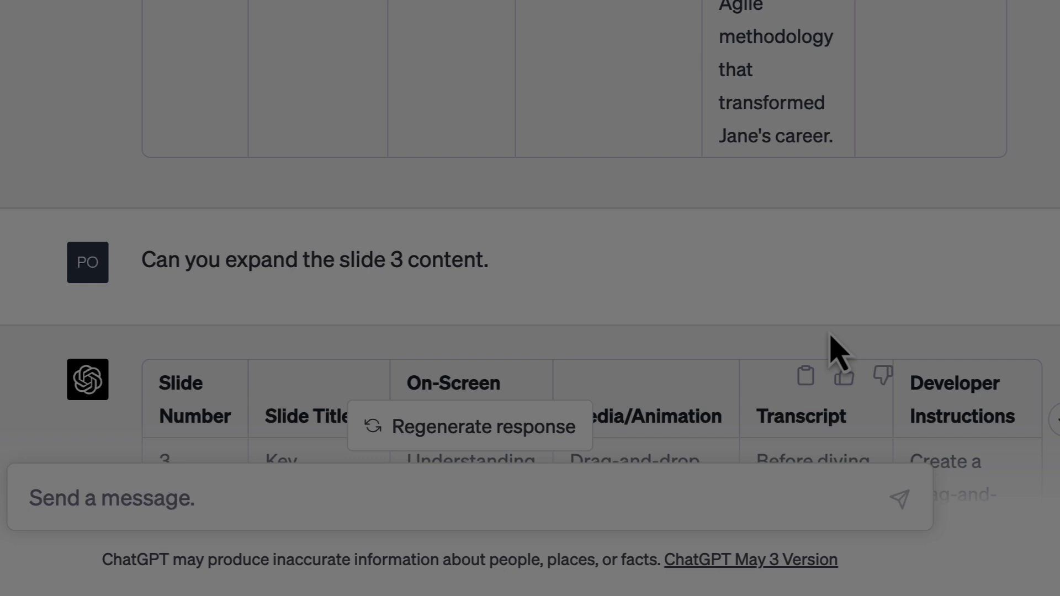
Scroll through slide 3's transcript and developer instructions covering ten terms, Sprint to Scrum Master.
{"action": "scroll", "coordinate": [833, 350], "scroll_direction": "down", "scroll_amount": 2}
{"action": "scroll", "coordinate": [829, 341], "scroll_direction": "down", "scroll_amount": 1}
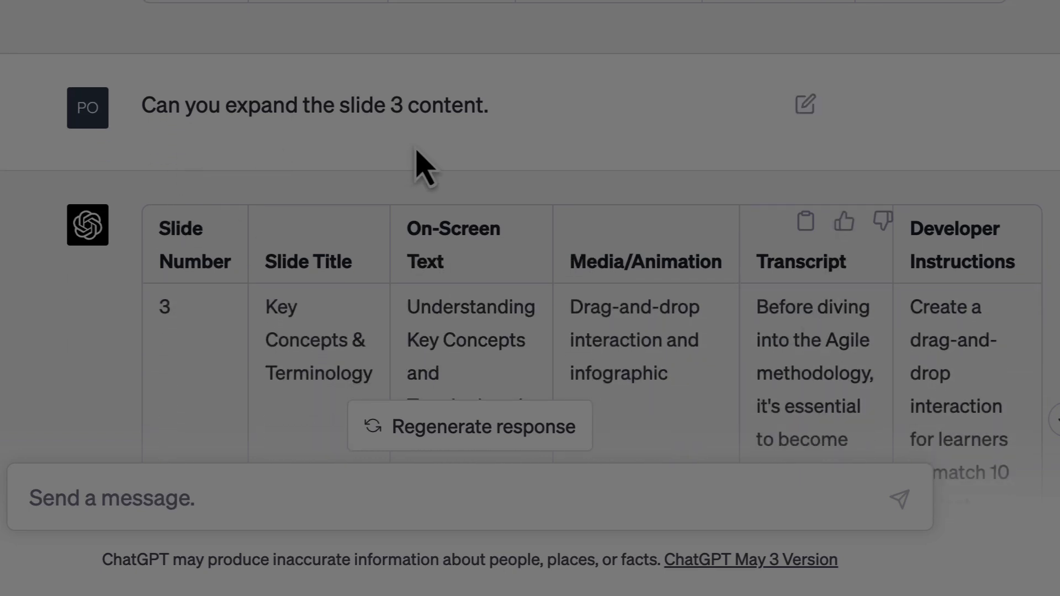
{"action": "scroll", "coordinate": [466, 166], "scroll_direction": "down", "scroll_amount": 3}
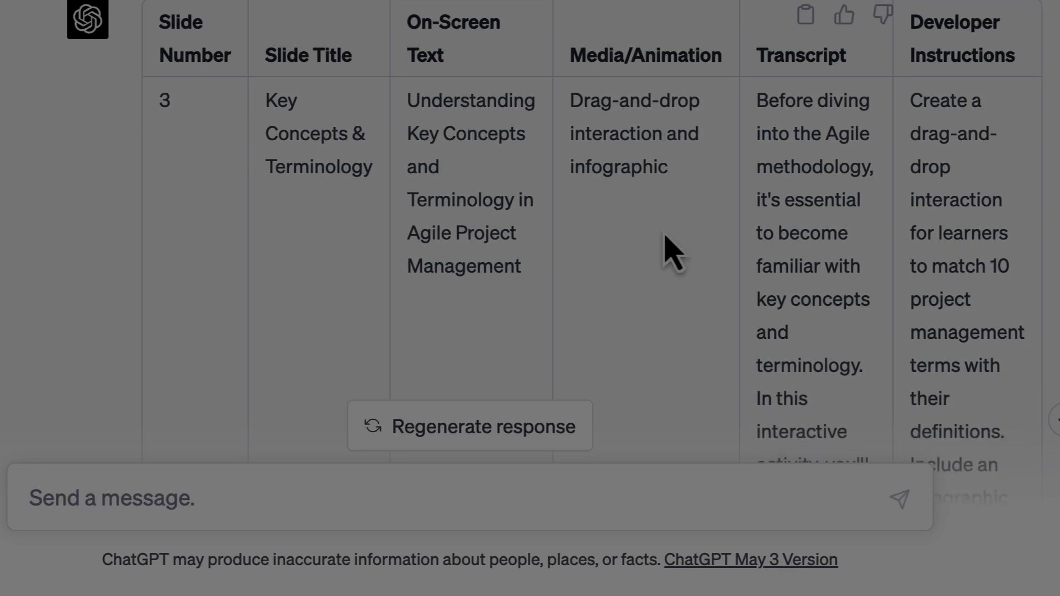
{"action": "scroll", "coordinate": [674, 254], "scroll_direction": "down", "scroll_amount": 5}
{"action": "scroll", "coordinate": [674, 254], "scroll_direction": "down", "scroll_amount": 7}
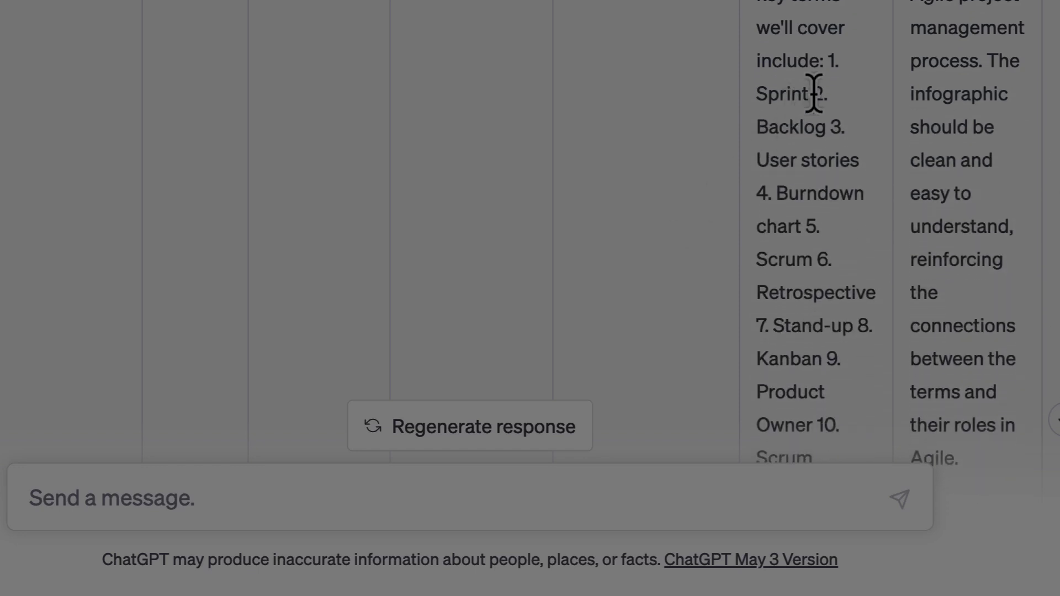
{"action": "scroll", "coordinate": [823, 282], "scroll_direction": "down", "scroll_amount": 4}
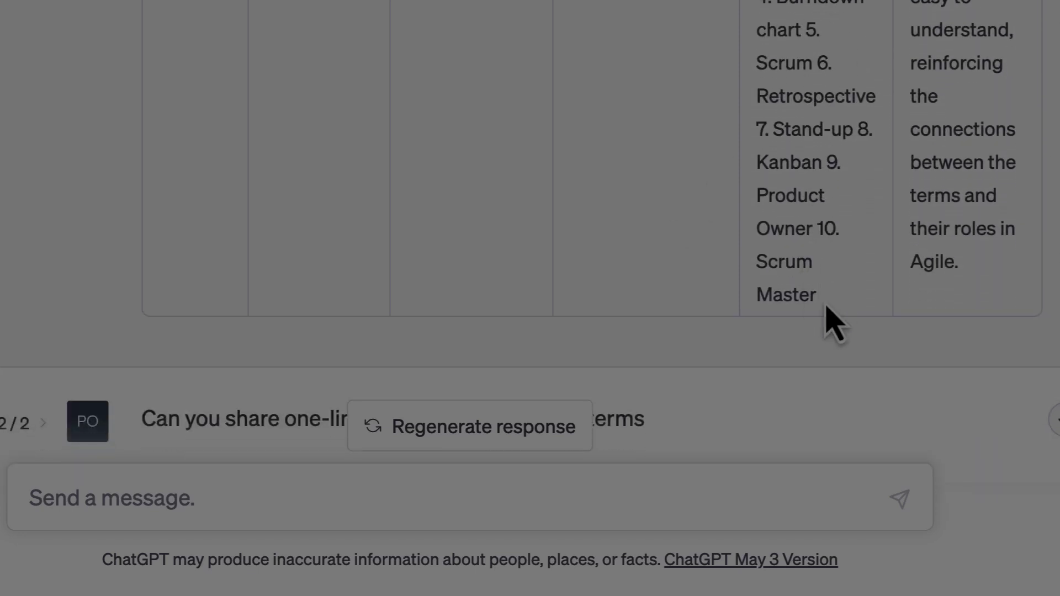
Read the one-line definitions for Sprint, Backlog, User stories and the other seven terms.
{"action": "scroll", "coordinate": [805, 303], "scroll_direction": "down", "scroll_amount": 5}
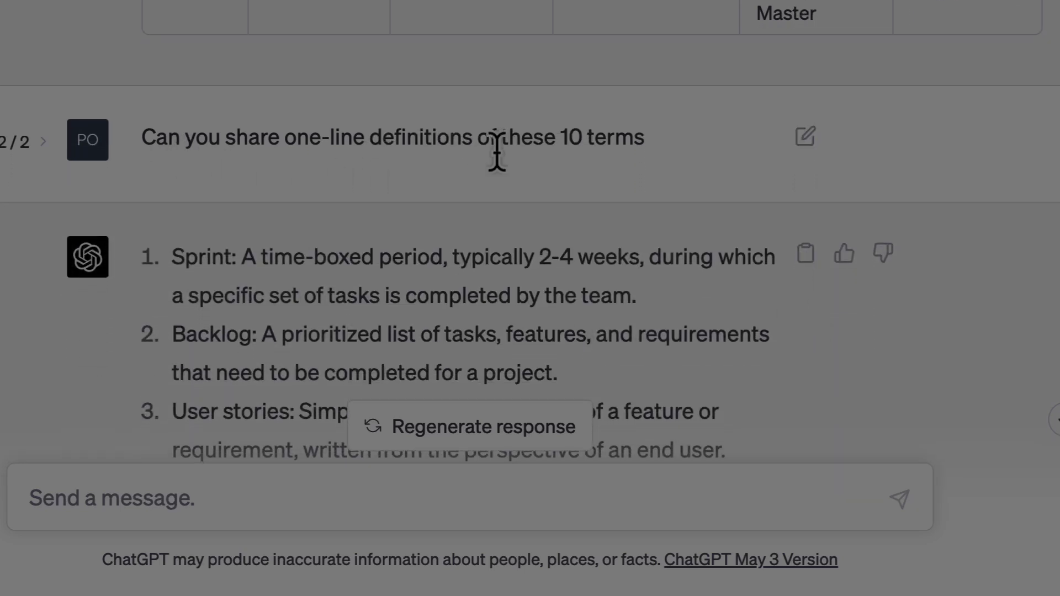
{"action": "scroll", "coordinate": [580, 149], "scroll_direction": "down", "scroll_amount": 3}
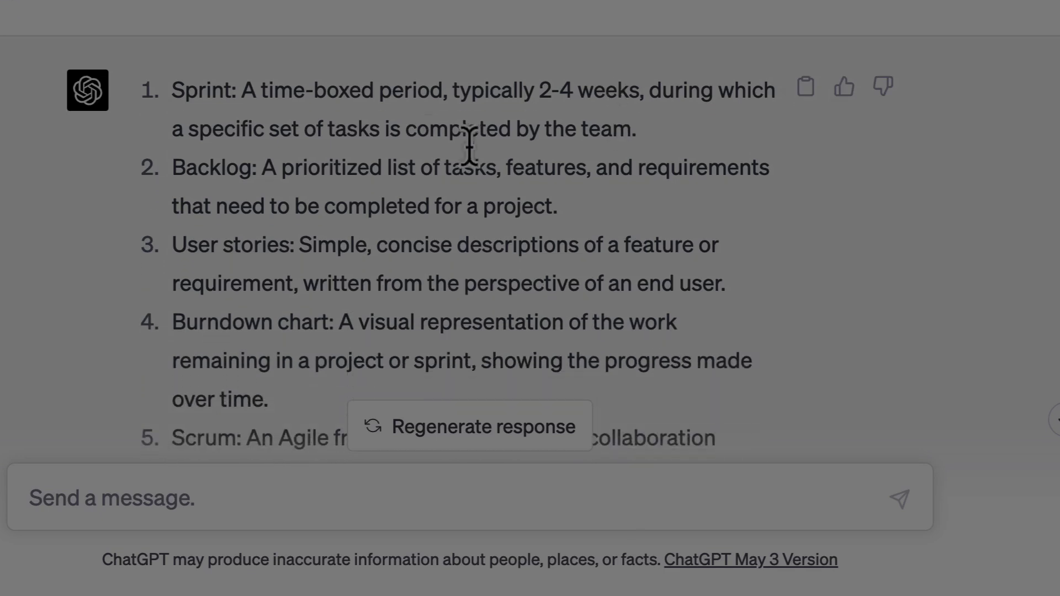
{"action": "scroll", "coordinate": [612, 269], "scroll_direction": "down", "scroll_amount": 1}
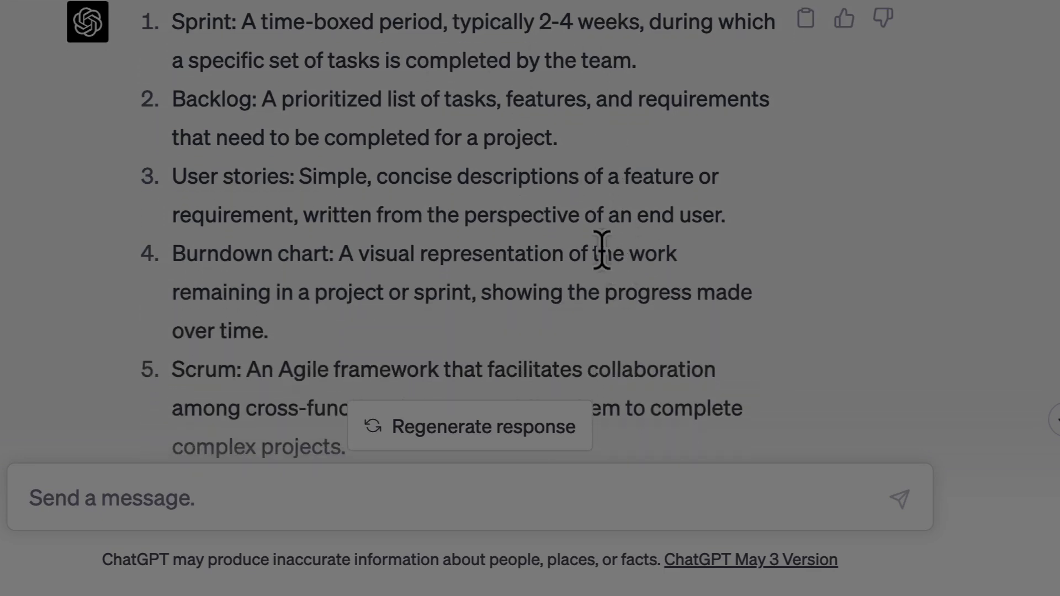
{"action": "scroll", "coordinate": [687, 356], "scroll_direction": "down", "scroll_amount": 15}
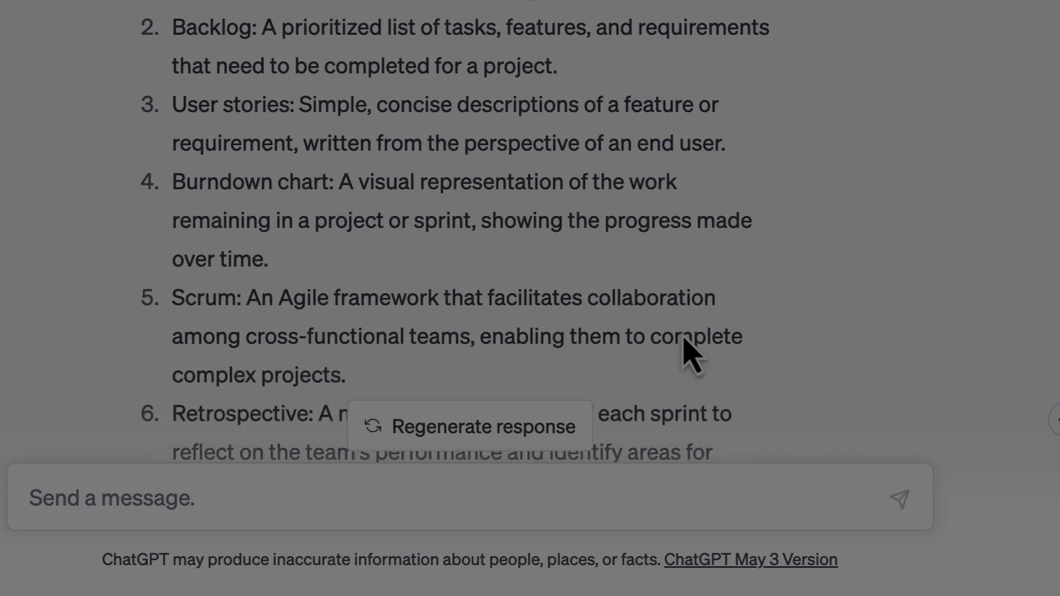
{"action": "scroll", "coordinate": [687, 356], "scroll_direction": "down", "scroll_amount": 1}
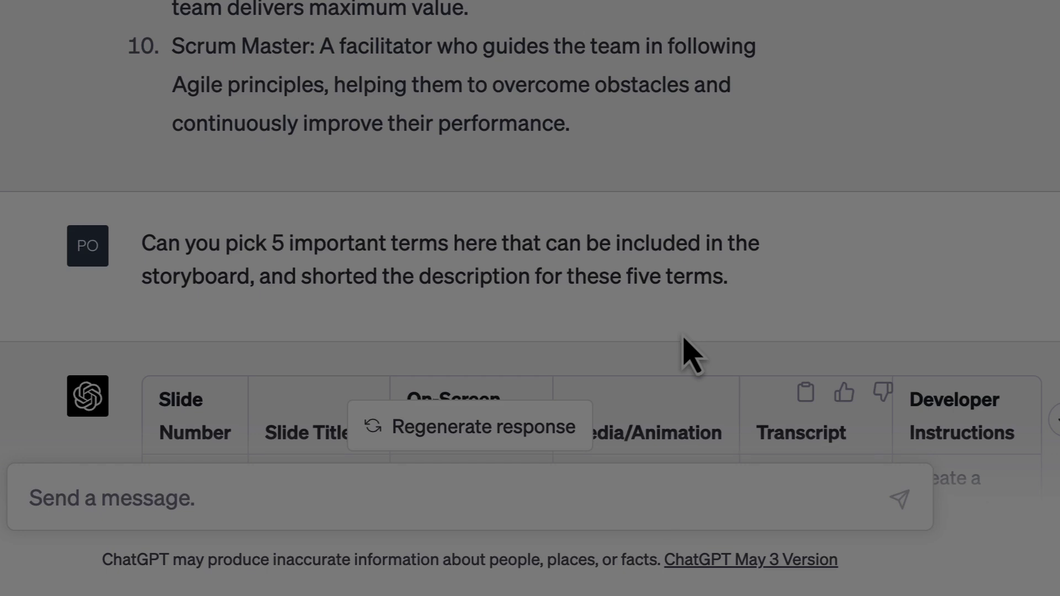
Scroll through the five-term slide 3 table and shortened definitions, Sprint through Product Owner.
{"action": "scroll", "coordinate": [688, 356], "scroll_direction": "up", "scroll_amount": 3}
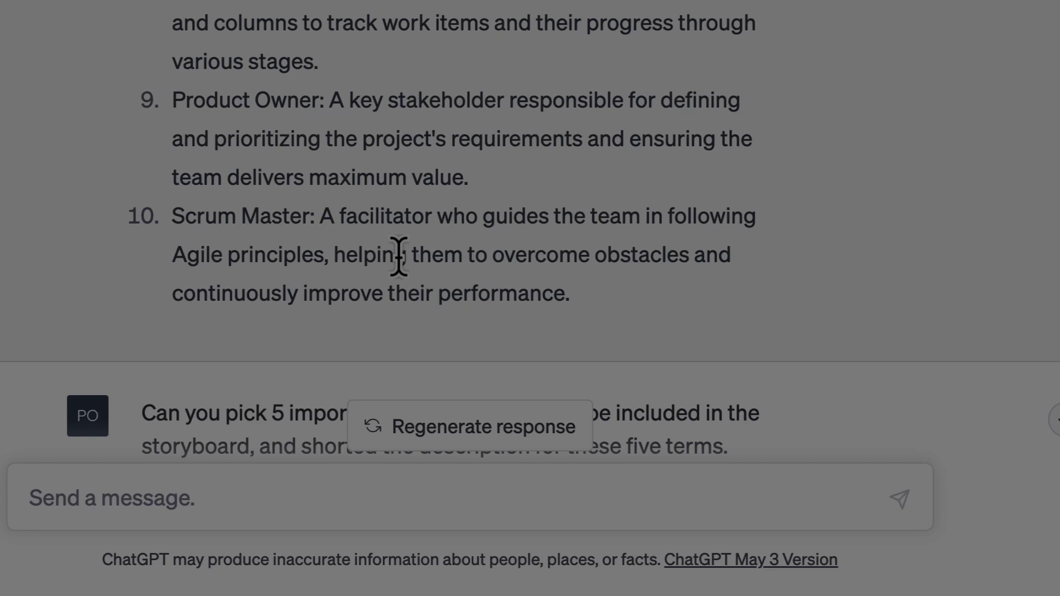
{"action": "scroll", "coordinate": [399, 256], "scroll_direction": "down", "scroll_amount": 6}
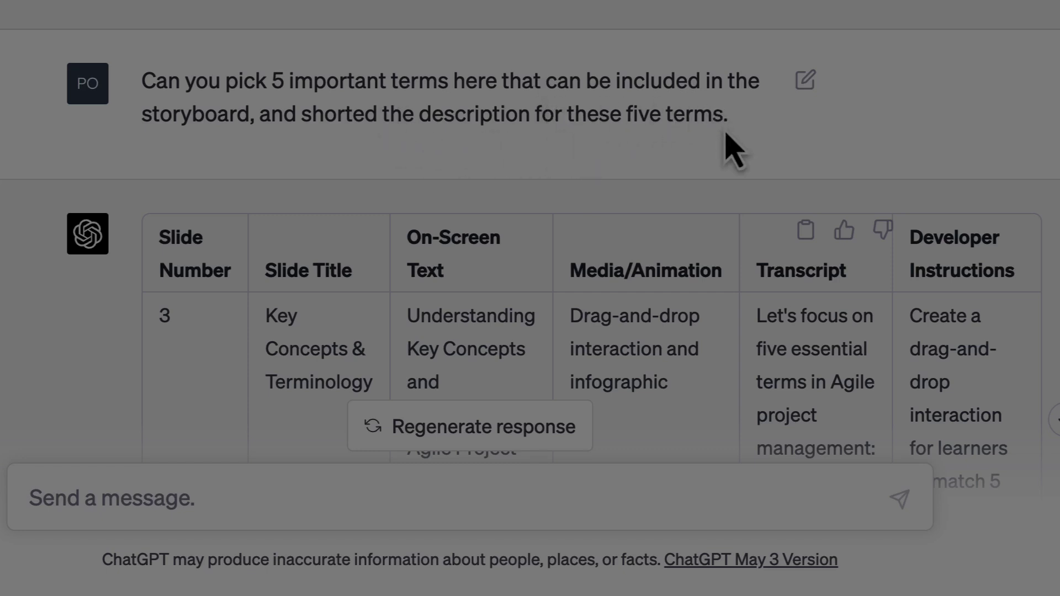
{"action": "scroll", "coordinate": [732, 166], "scroll_direction": "down", "scroll_amount": 4}
{"action": "scroll", "coordinate": [834, 331], "scroll_direction": "down", "scroll_amount": 3}
{"action": "scroll", "coordinate": [876, 265], "scroll_direction": "up", "scroll_amount": 3}
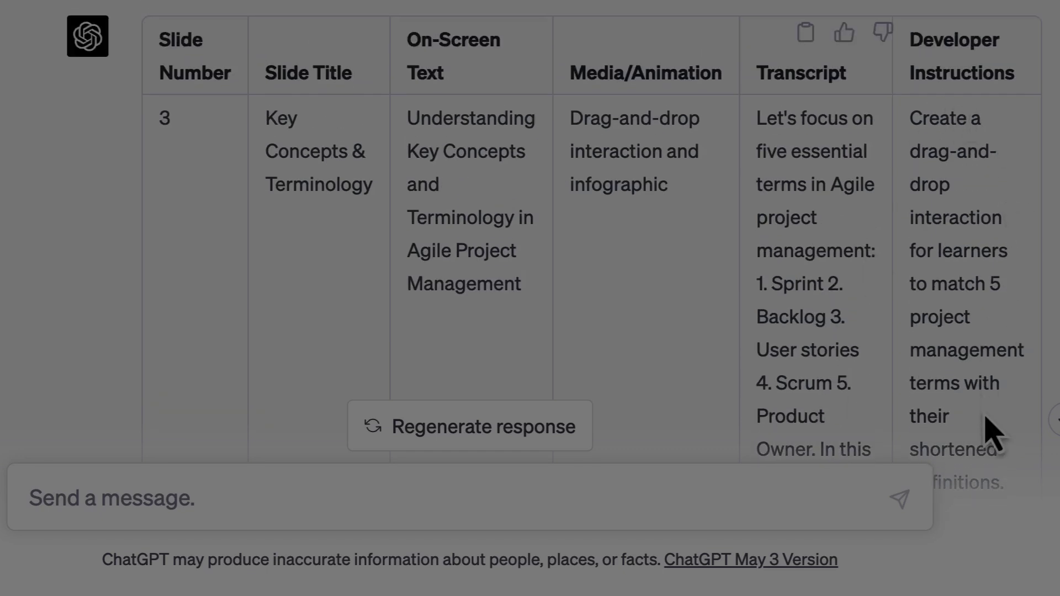
{"action": "scroll", "coordinate": [986, 340], "scroll_direction": "down", "scroll_amount": 14}
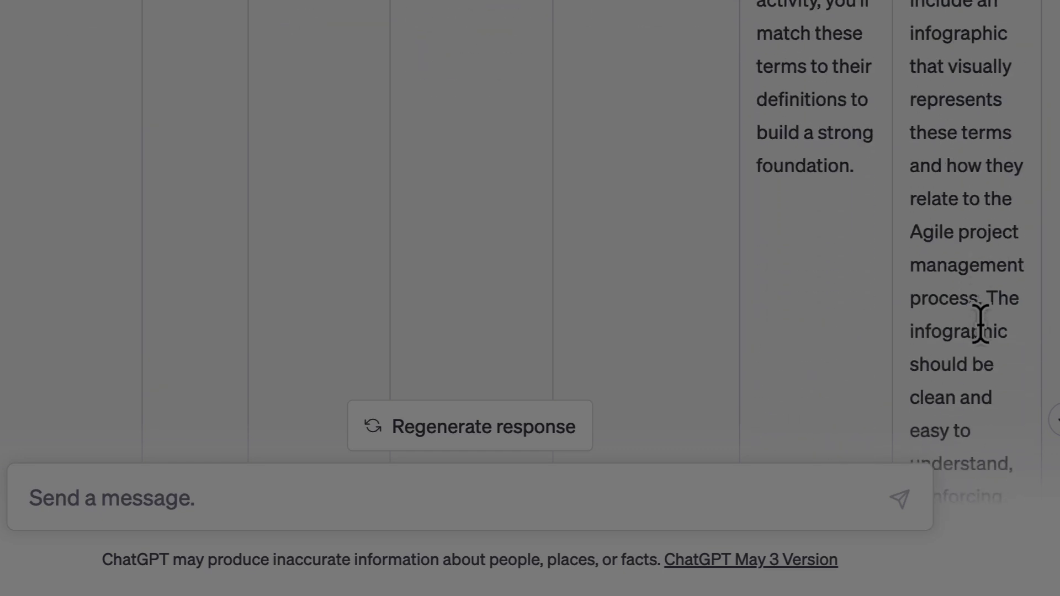
{"action": "scroll", "coordinate": [981, 325], "scroll_direction": "down", "scroll_amount": 9}
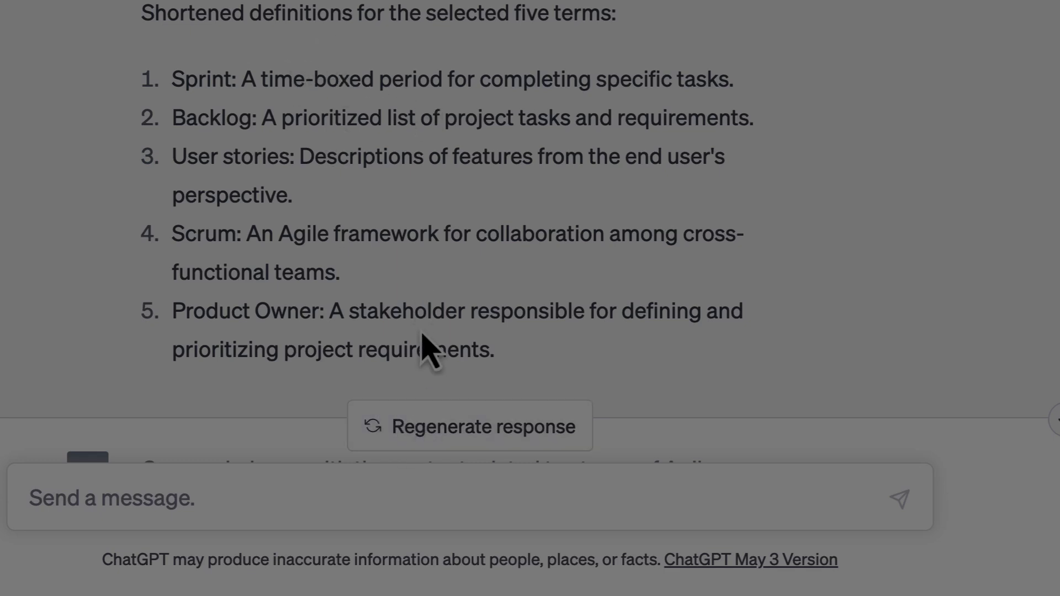
{"action": "scroll", "coordinate": [430, 350], "scroll_direction": "down", "scroll_amount": 1}
{"action": "scroll", "coordinate": [430, 350], "scroll_direction": "down", "scroll_amount": 3}
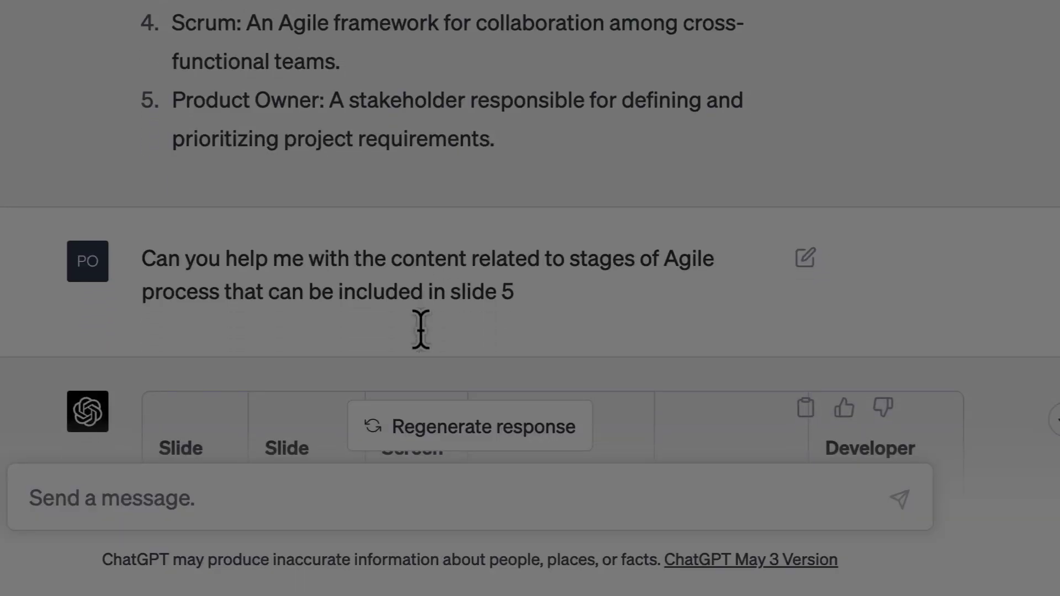
Scroll down to the 'Exploring Agile Stages' slide 5 table with its click-to-reveal interaction.
{"action": "scroll", "coordinate": [421, 329], "scroll_direction": "down", "scroll_amount": 4}
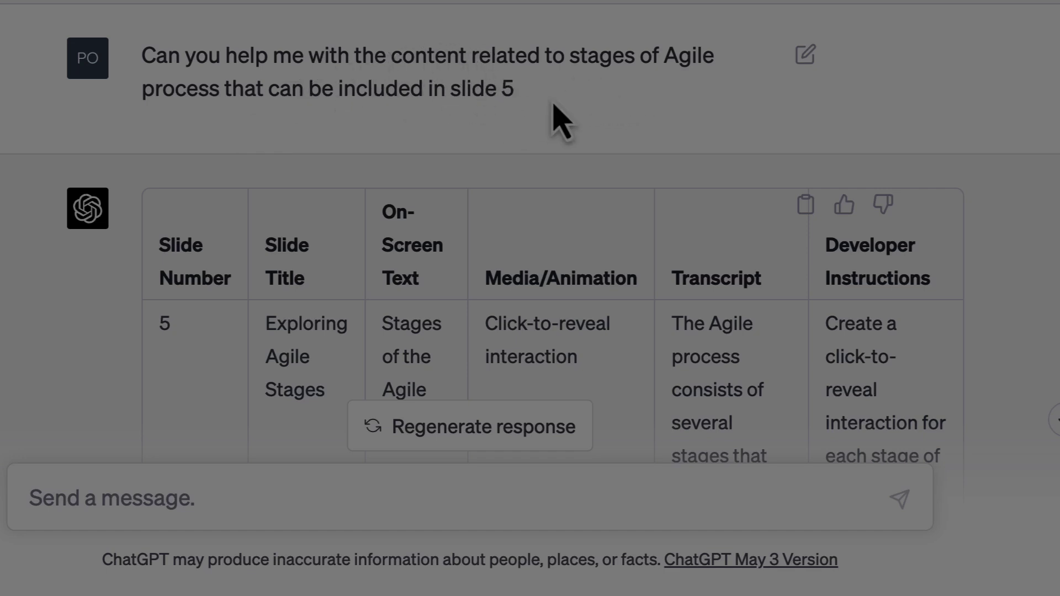
Read the six stages, Requirements Gathering to Deployment & Review, until the slide 6 scenario prompt appears.
{"action": "scroll", "coordinate": [558, 119], "scroll_direction": "down", "scroll_amount": 3}
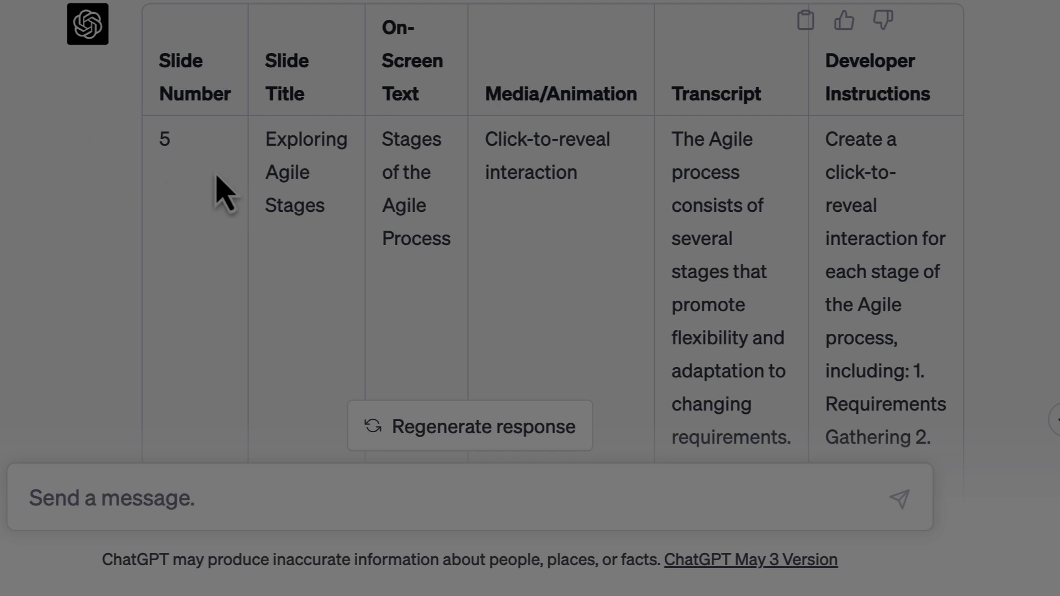
{"action": "scroll", "coordinate": [502, 143], "scroll_direction": "down", "scroll_amount": 1}
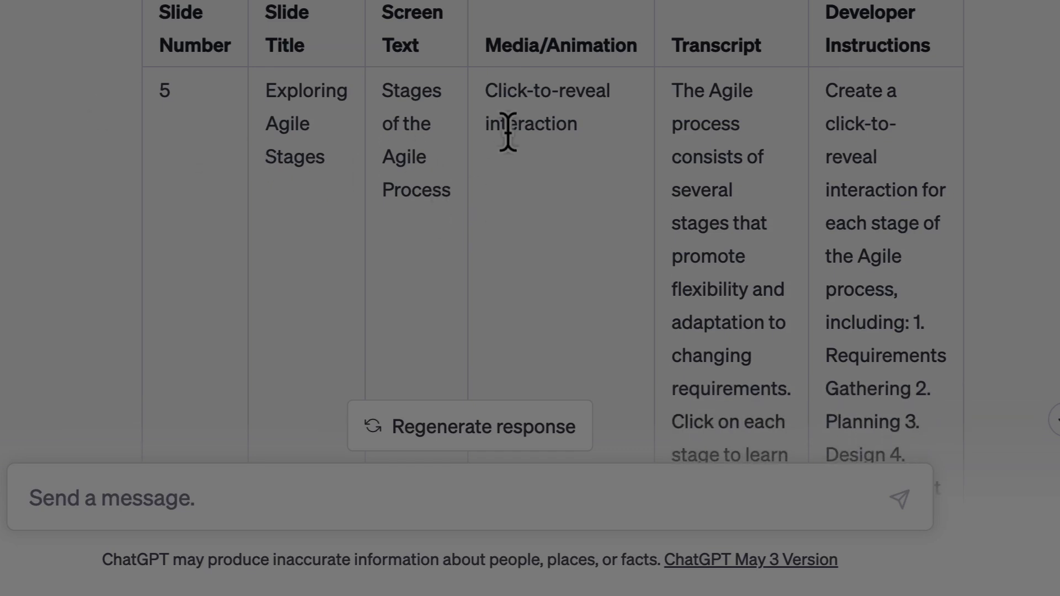
{"action": "scroll", "coordinate": [577, 182], "scroll_direction": "down", "scroll_amount": 6}
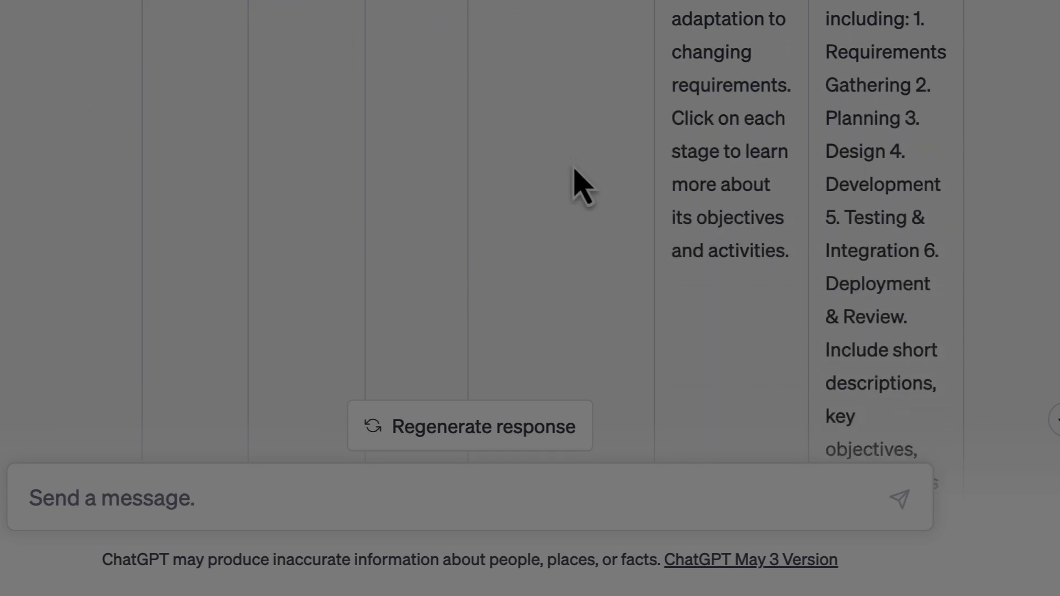
{"action": "scroll", "coordinate": [790, 317], "scroll_direction": "down", "scroll_amount": 9}
{"action": "scroll", "coordinate": [789, 315], "scroll_direction": "up", "scroll_amount": 12}
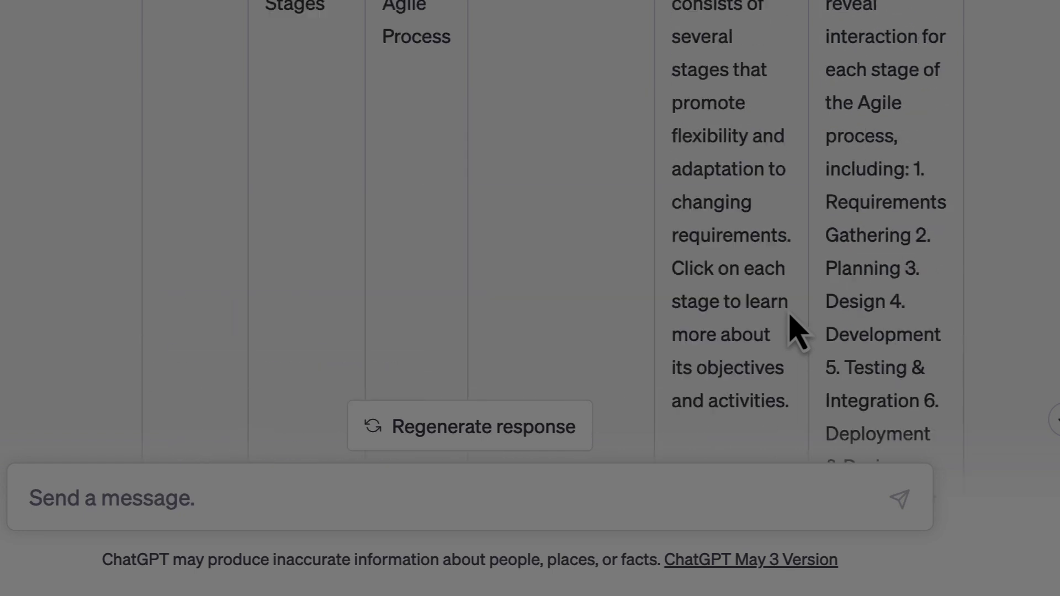
{"action": "scroll", "coordinate": [817, 248], "scroll_direction": "up", "scroll_amount": 2}
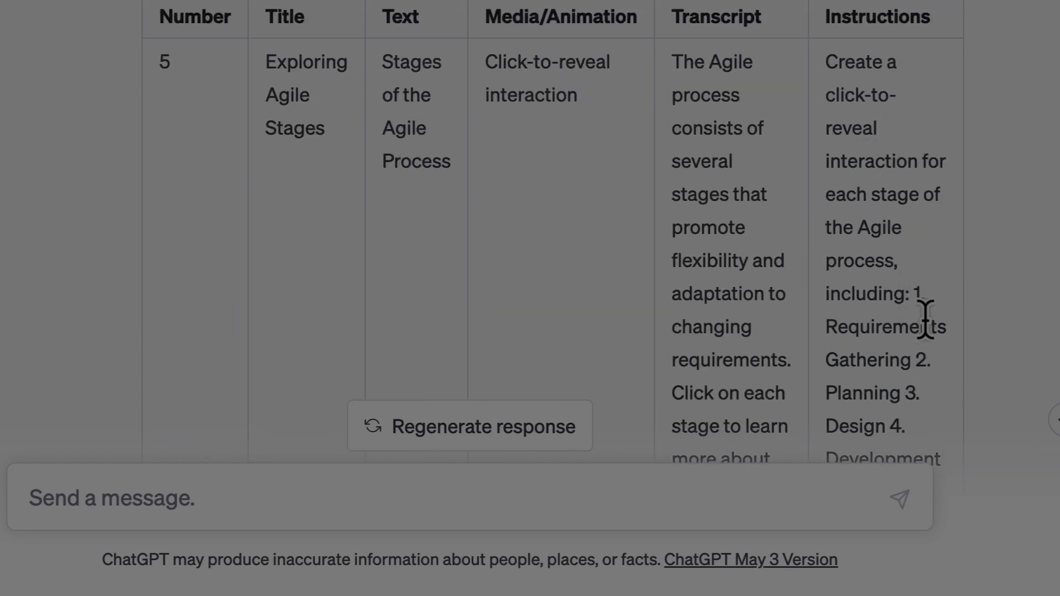
{"action": "scroll", "coordinate": [926, 319], "scroll_direction": "down", "scroll_amount": 7}
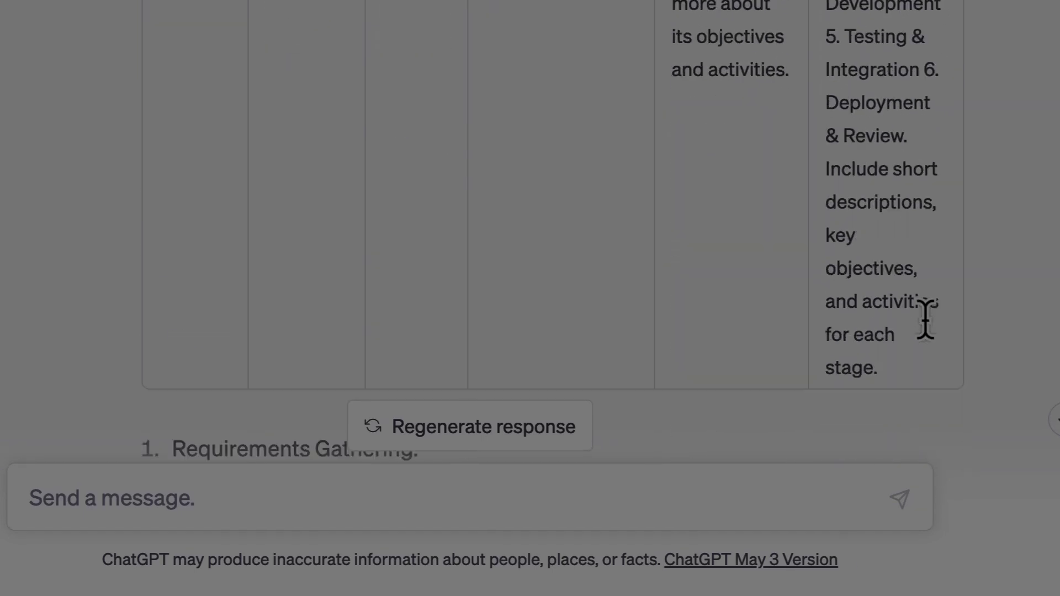
{"action": "scroll", "coordinate": [926, 319], "scroll_direction": "down", "scroll_amount": 8}
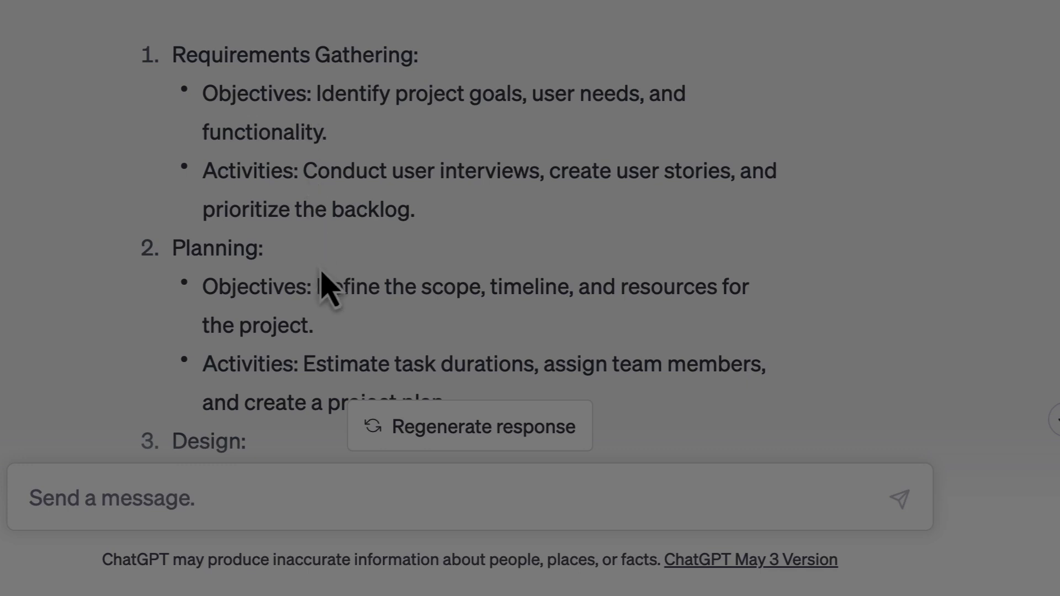
{"action": "scroll", "coordinate": [322, 276], "scroll_direction": "down", "scroll_amount": 3}
{"action": "scroll", "coordinate": [322, 276], "scroll_direction": "down", "scroll_amount": 5}
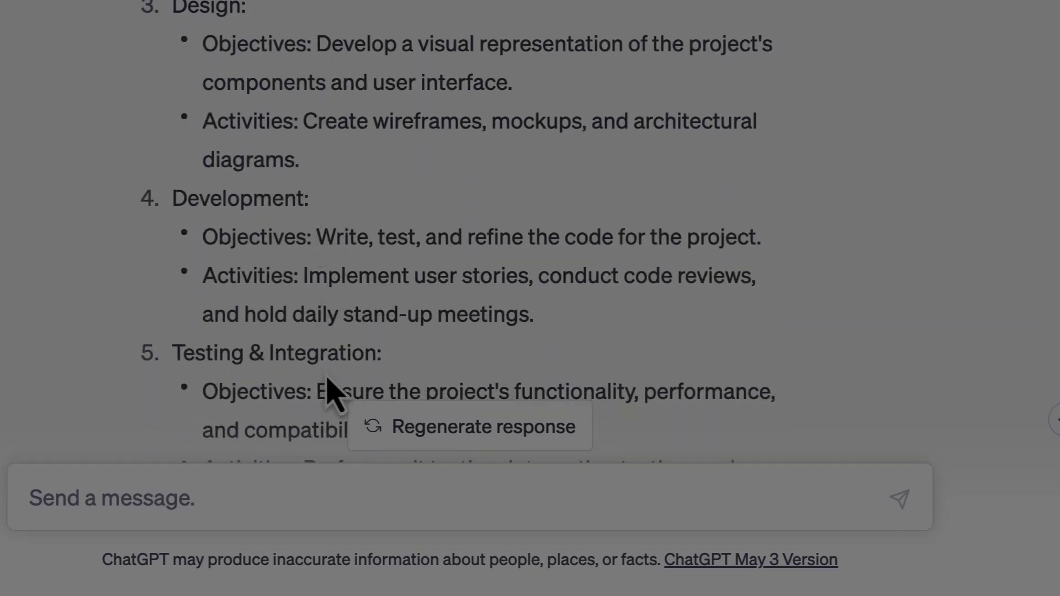
{"action": "scroll", "coordinate": [330, 393], "scroll_direction": "down", "scroll_amount": 4}
{"action": "scroll", "coordinate": [326, 374], "scroll_direction": "down", "scroll_amount": 1}
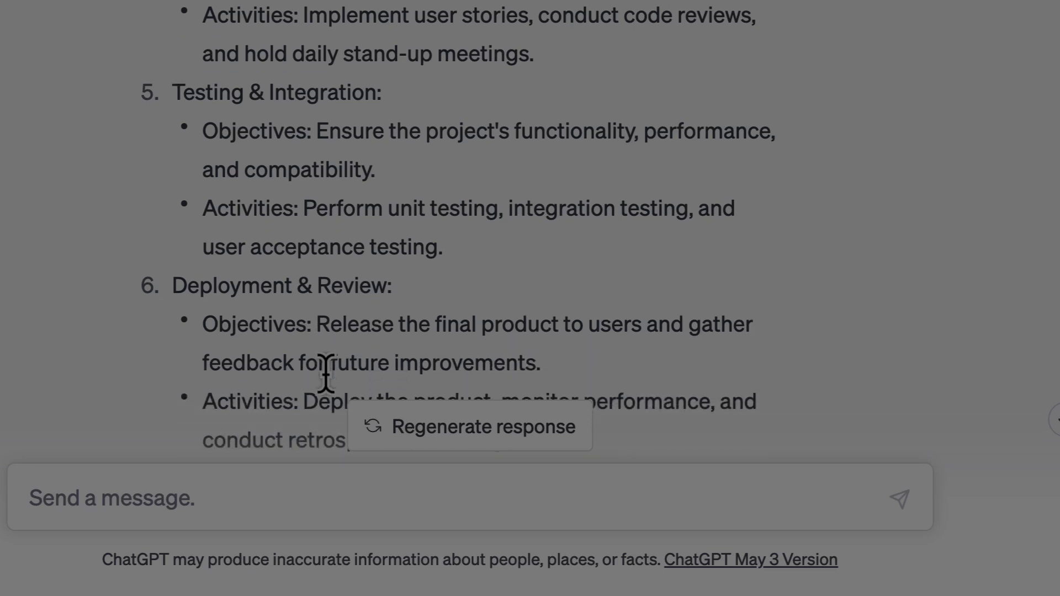
{"action": "scroll", "coordinate": [326, 374], "scroll_direction": "down", "scroll_amount": 4}
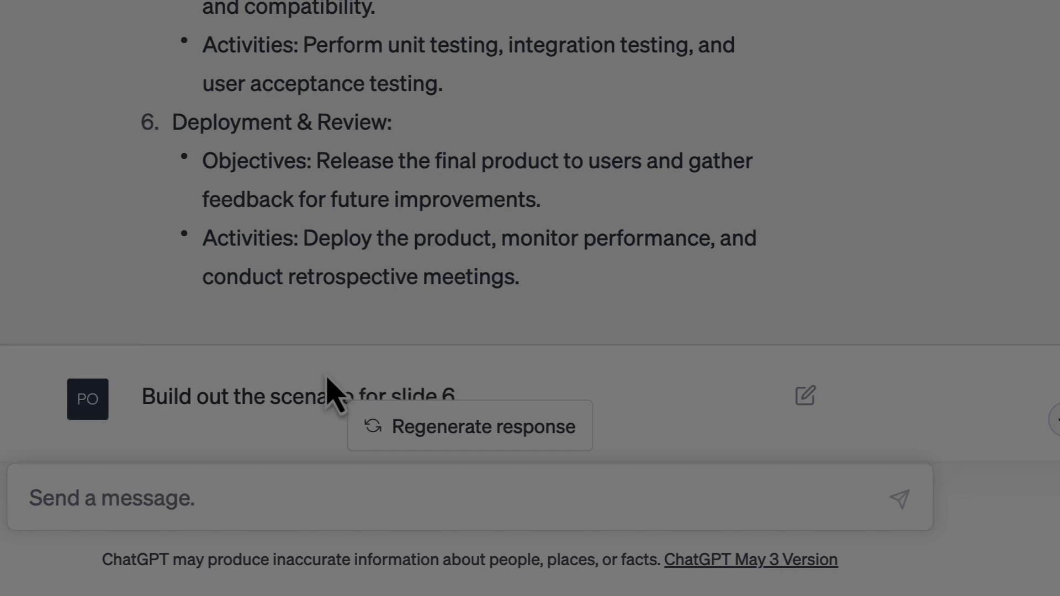
Scroll through the slide 6 Scenario-Based Learning table and decision-point outline to the slide 7 Jira Simulation reply.
{"action": "scroll", "coordinate": [329, 394], "scroll_direction": "down", "scroll_amount": 1}
{"action": "scroll", "coordinate": [330, 393], "scroll_direction": "down", "scroll_amount": 1}
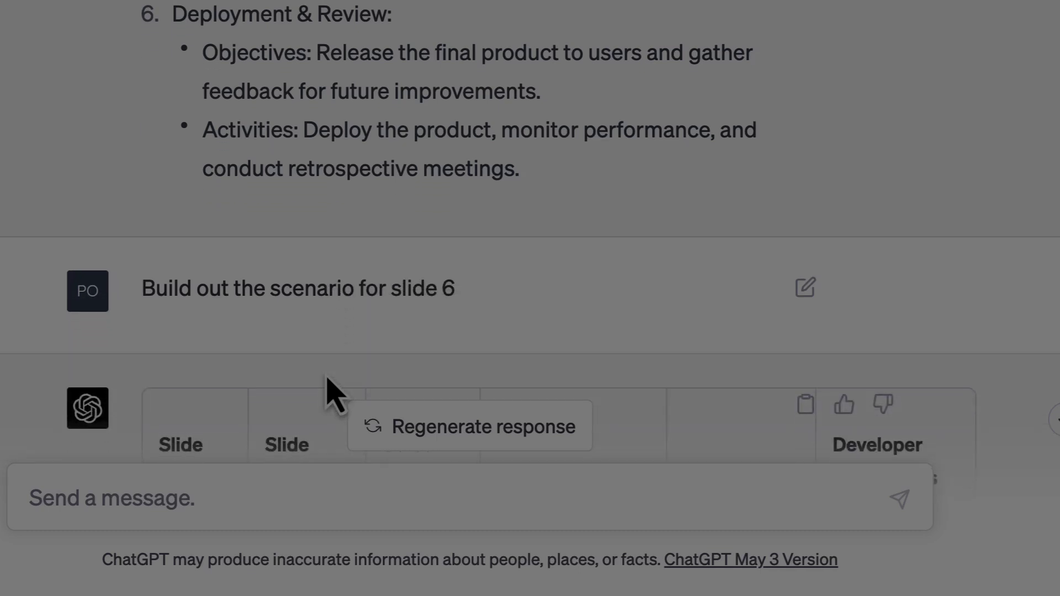
{"action": "scroll", "coordinate": [330, 393], "scroll_direction": "down", "scroll_amount": 3}
{"action": "scroll", "coordinate": [330, 393], "scroll_direction": "down", "scroll_amount": 2}
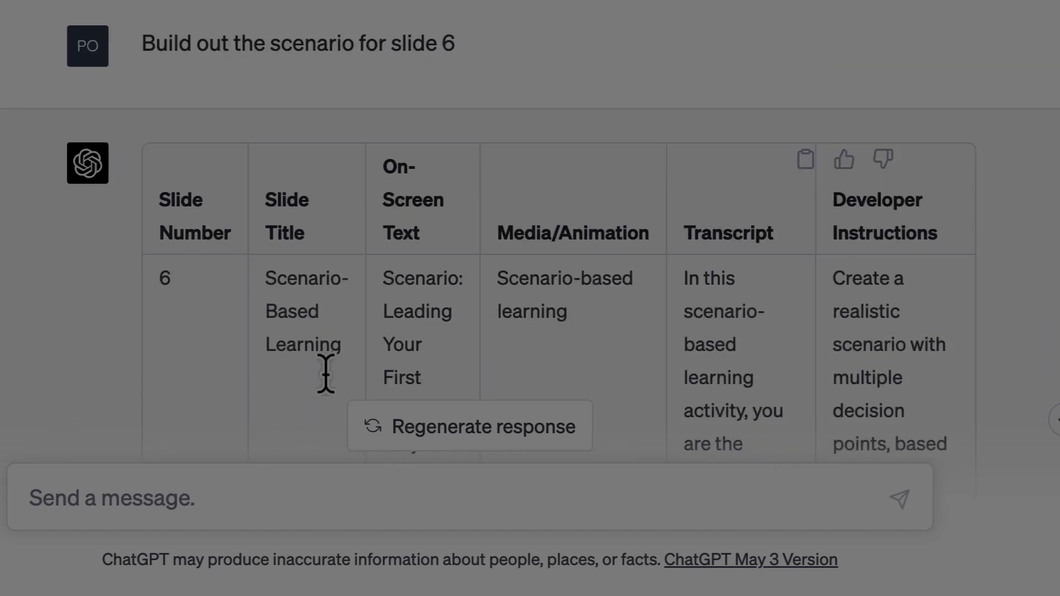
{"action": "scroll", "coordinate": [343, 83], "scroll_direction": "up", "scroll_amount": 4}
{"action": "scroll", "coordinate": [365, 227], "scroll_direction": "down", "scroll_amount": 4}
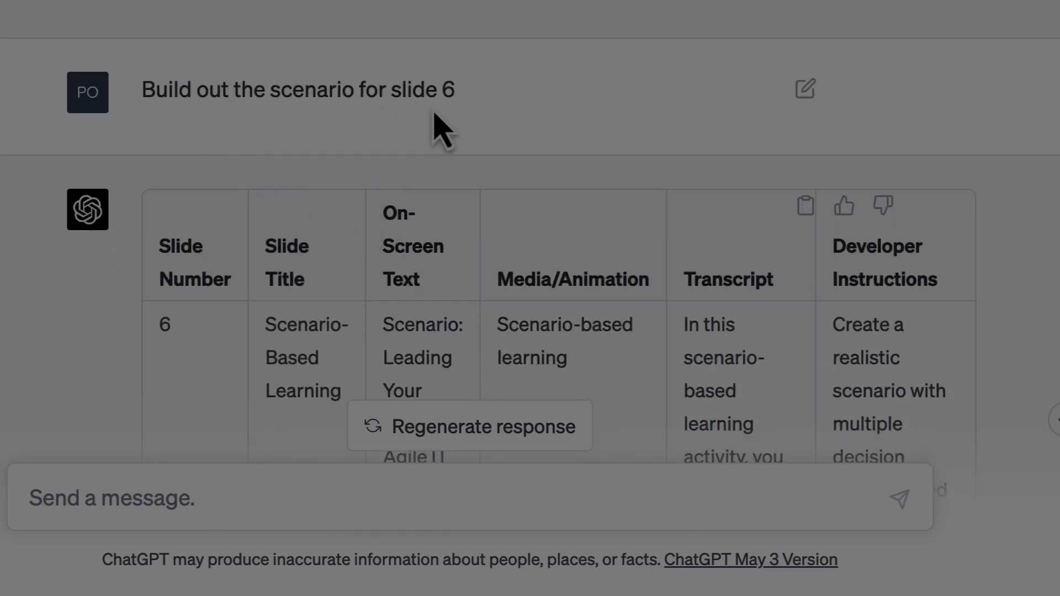
{"action": "scroll", "coordinate": [513, 131], "scroll_direction": "down", "scroll_amount": 2}
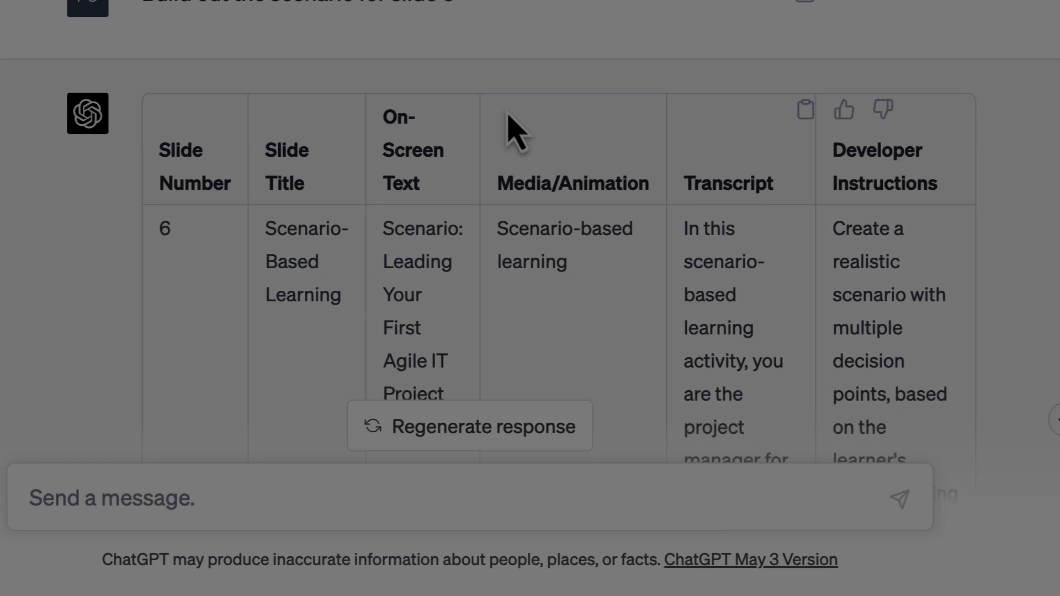
{"action": "scroll", "coordinate": [330, 337], "scroll_direction": "down", "scroll_amount": 8}
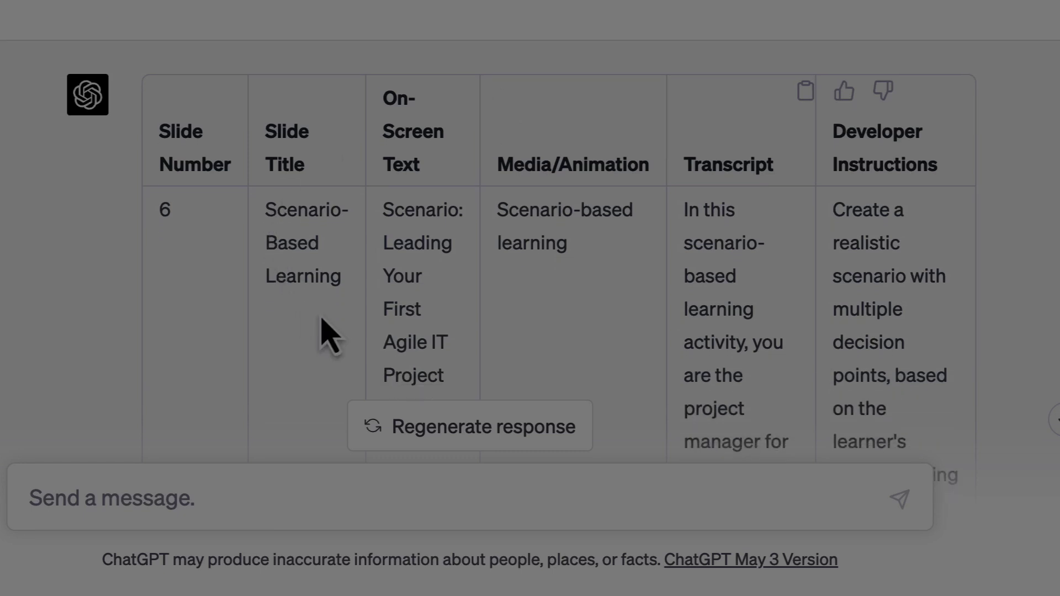
{"action": "scroll", "coordinate": [330, 337], "scroll_direction": "down", "scroll_amount": 5}
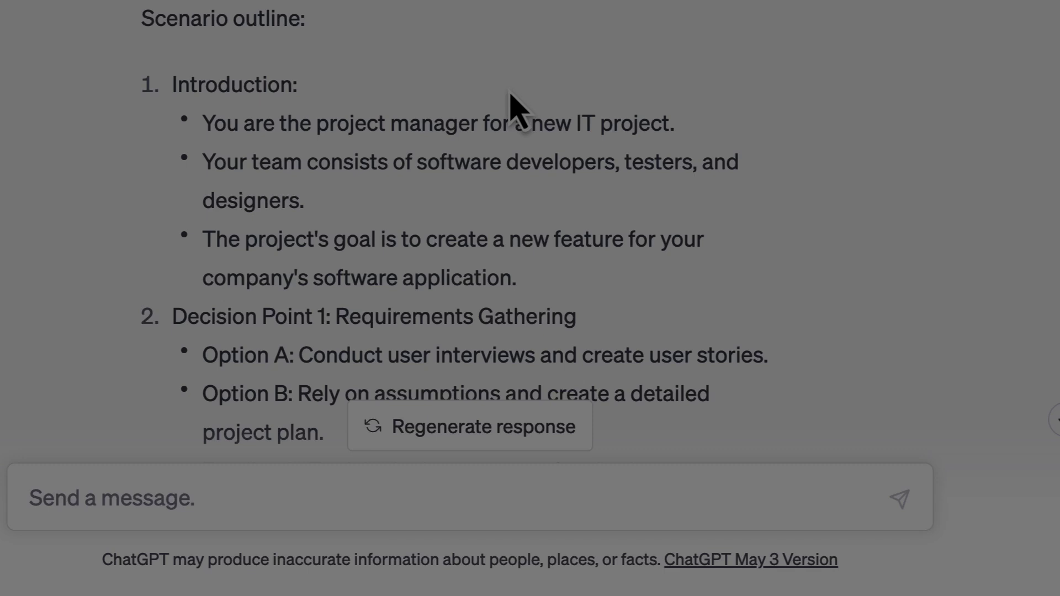
{"action": "scroll", "coordinate": [516, 108], "scroll_direction": "down", "scroll_amount": 4}
{"action": "scroll", "coordinate": [508, 89], "scroll_direction": "down", "scroll_amount": 7}
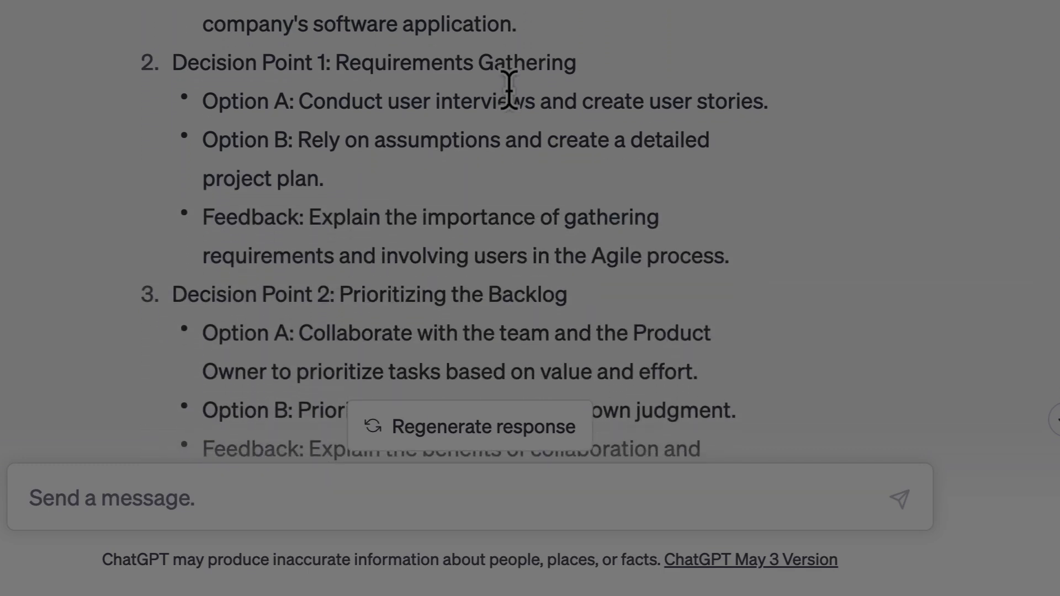
{"action": "scroll", "coordinate": [509, 88], "scroll_direction": "down", "scroll_amount": 5}
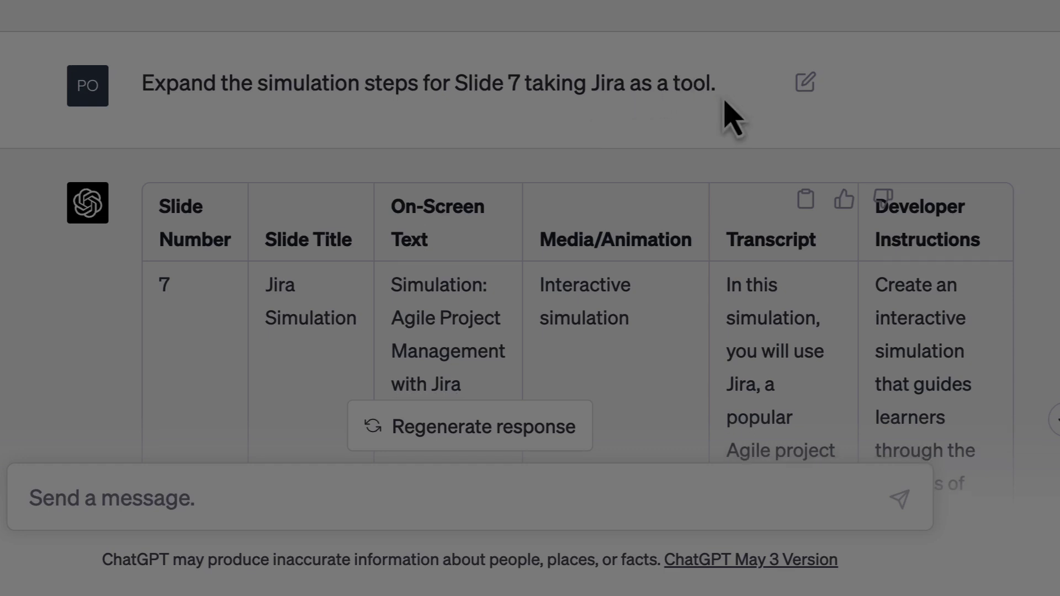
Read the nine-part Jira simulation outline, Introduction to Conclusion, up to 'Expand slide 8 with 5 questions.'.
{"action": "scroll", "coordinate": [696, 102], "scroll_direction": "down", "scroll_amount": 1}
{"action": "scroll", "coordinate": [604, 113], "scroll_direction": "down", "scroll_amount": 5}
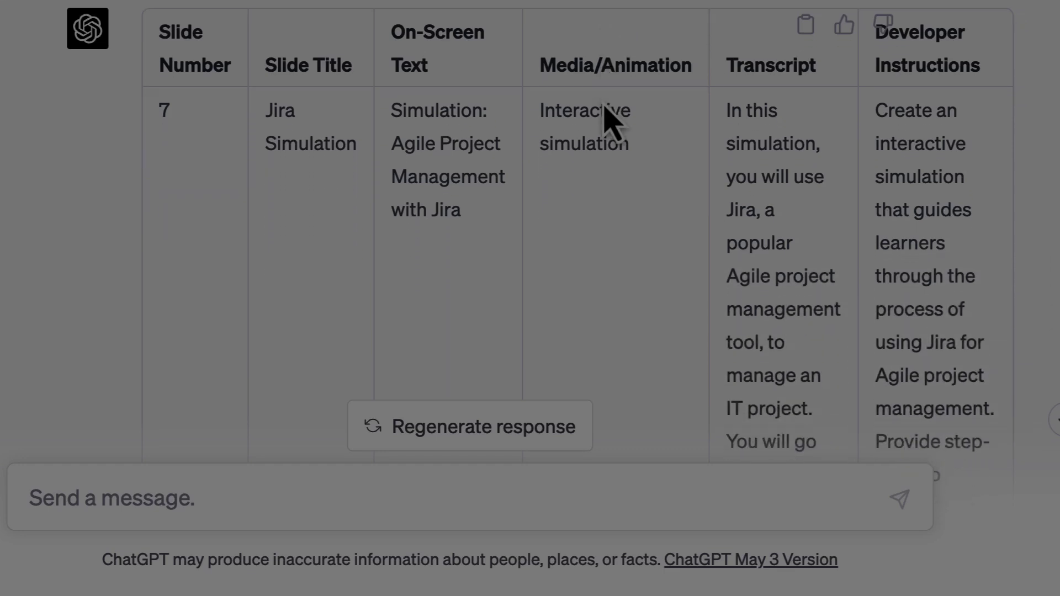
{"action": "scroll", "coordinate": [484, 104], "scroll_direction": "down", "scroll_amount": 1}
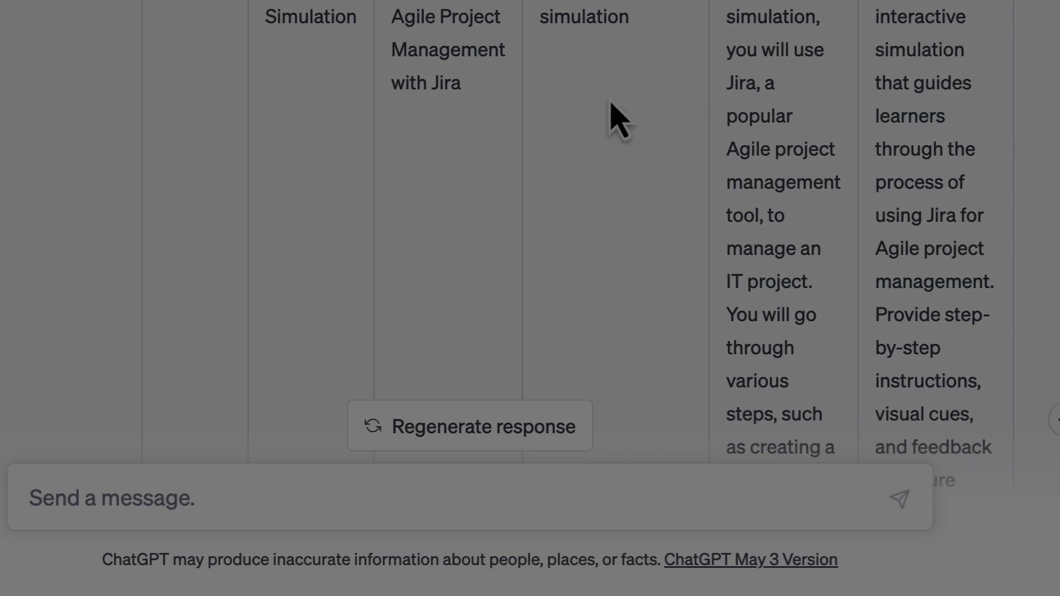
{"action": "scroll", "coordinate": [872, 279], "scroll_direction": "down", "scroll_amount": 12}
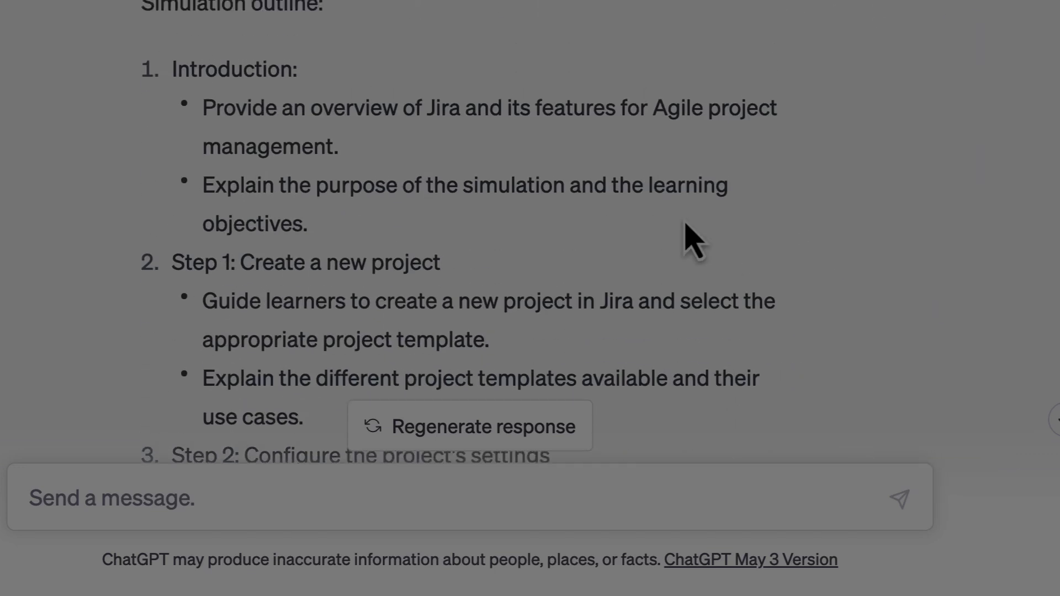
{"action": "scroll", "coordinate": [409, 191], "scroll_direction": "down", "scroll_amount": 9}
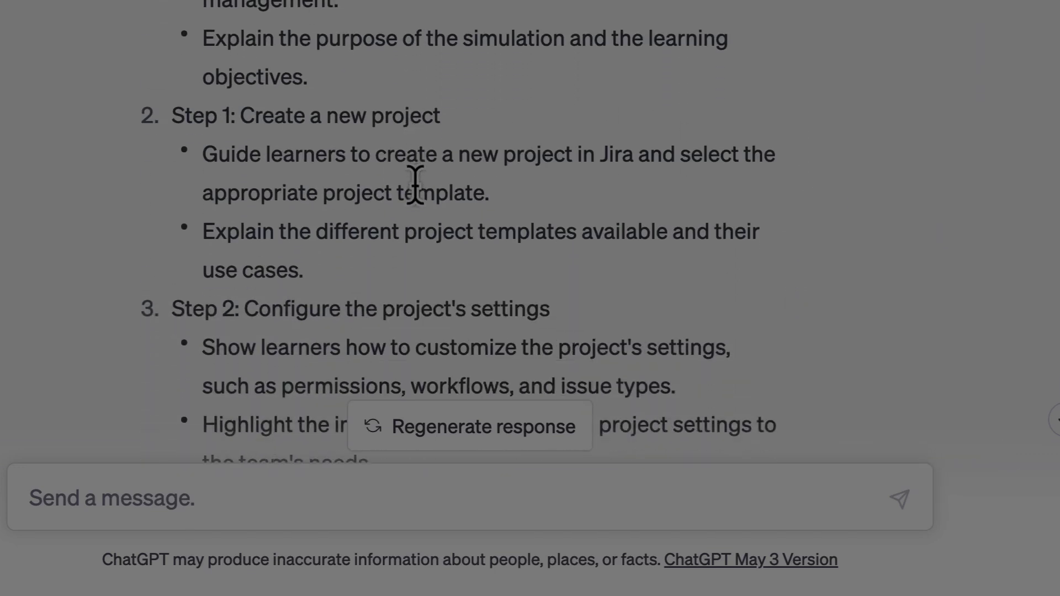
{"action": "scroll", "coordinate": [418, 190], "scroll_direction": "down", "scroll_amount": 6}
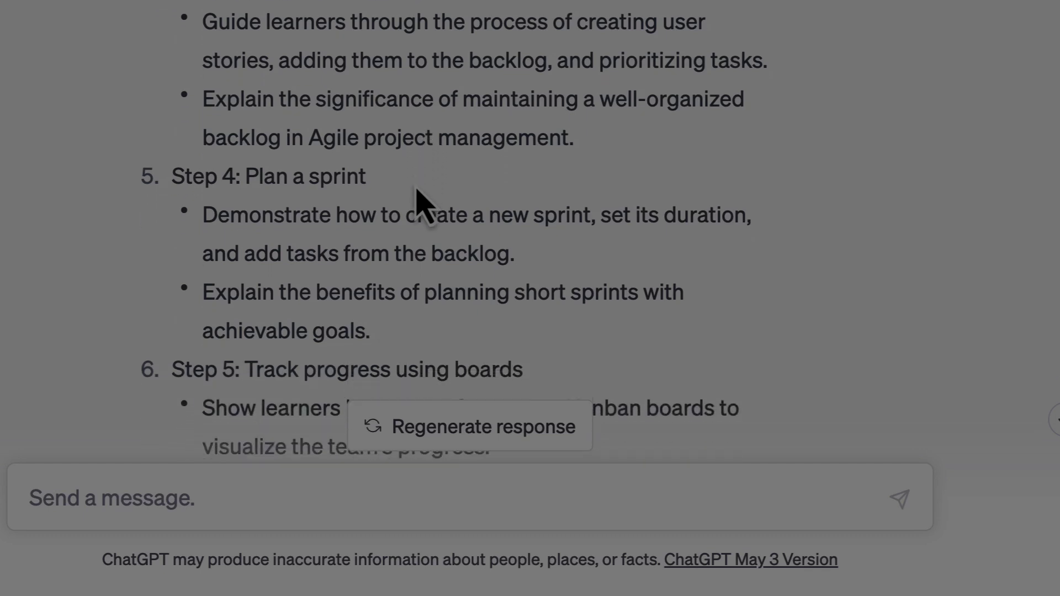
{"action": "scroll", "coordinate": [418, 190], "scroll_direction": "down", "scroll_amount": 6}
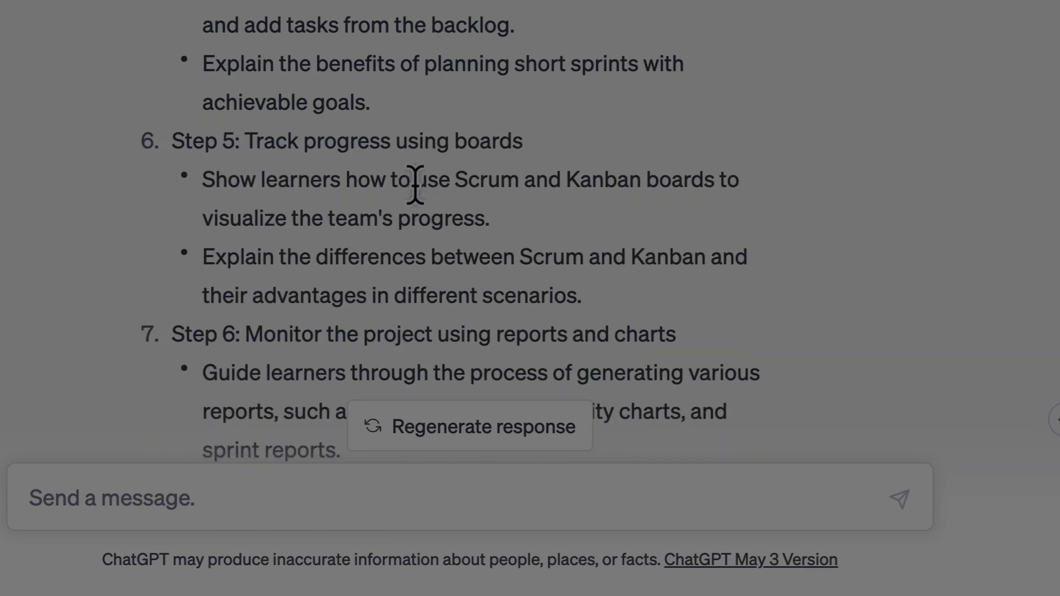
{"action": "scroll", "coordinate": [416, 191], "scroll_direction": "down", "scroll_amount": 8}
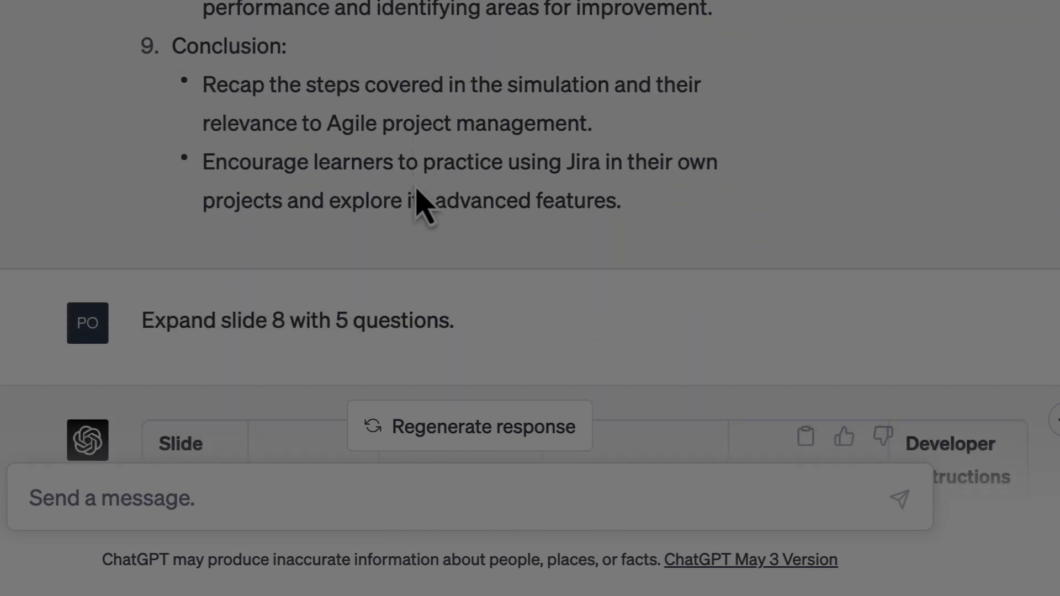
Scroll past the slide 8 Knowledge Check table through the quiz to Question 4's A–D options.
{"action": "scroll", "coordinate": [418, 193], "scroll_direction": "down", "scroll_amount": 3}
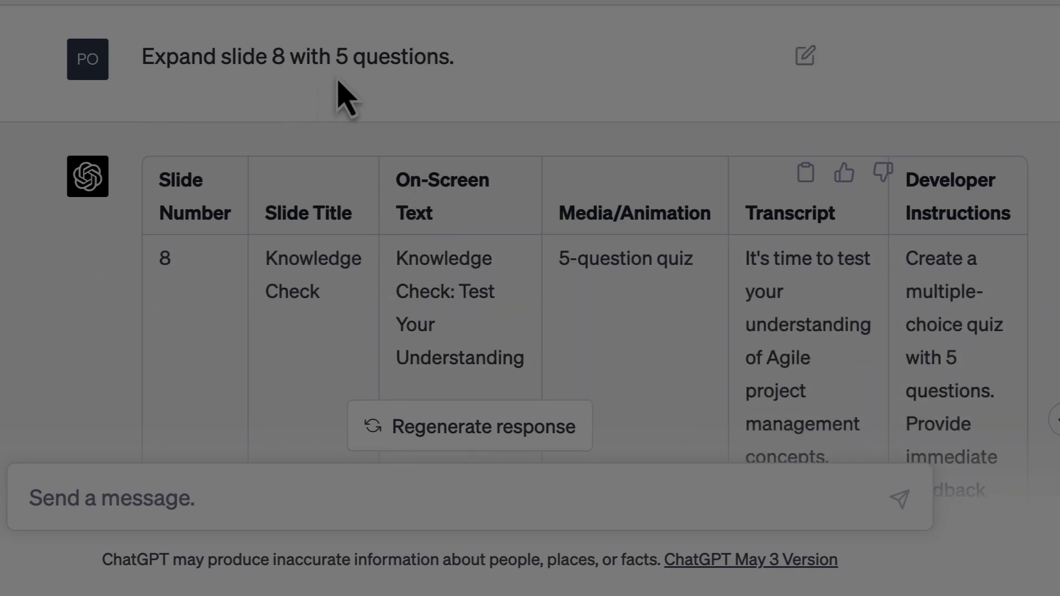
{"action": "scroll", "coordinate": [508, 149], "scroll_direction": "down", "scroll_amount": 2}
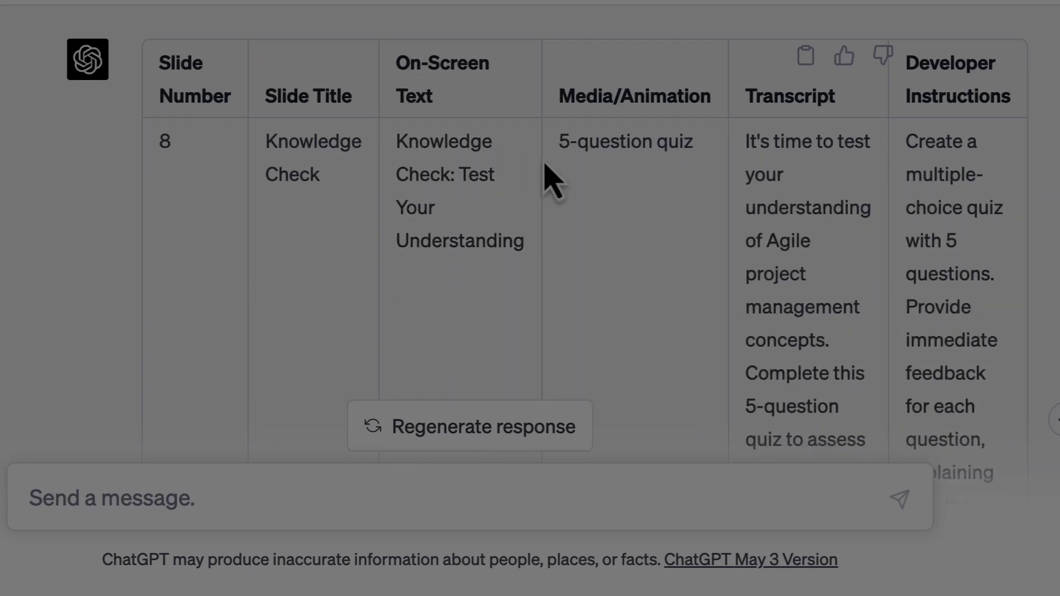
{"action": "scroll", "coordinate": [375, 102], "scroll_direction": "down", "scroll_amount": 14}
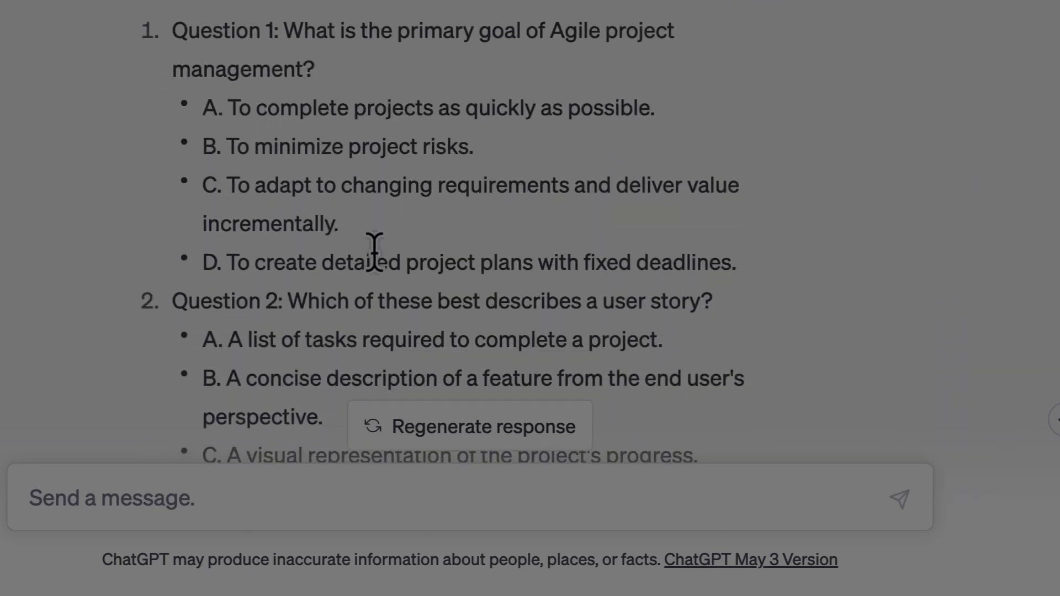
{"action": "scroll", "coordinate": [374, 251], "scroll_direction": "down", "scroll_amount": 6}
{"action": "scroll", "coordinate": [378, 260], "scroll_direction": "down", "scroll_amount": 3}
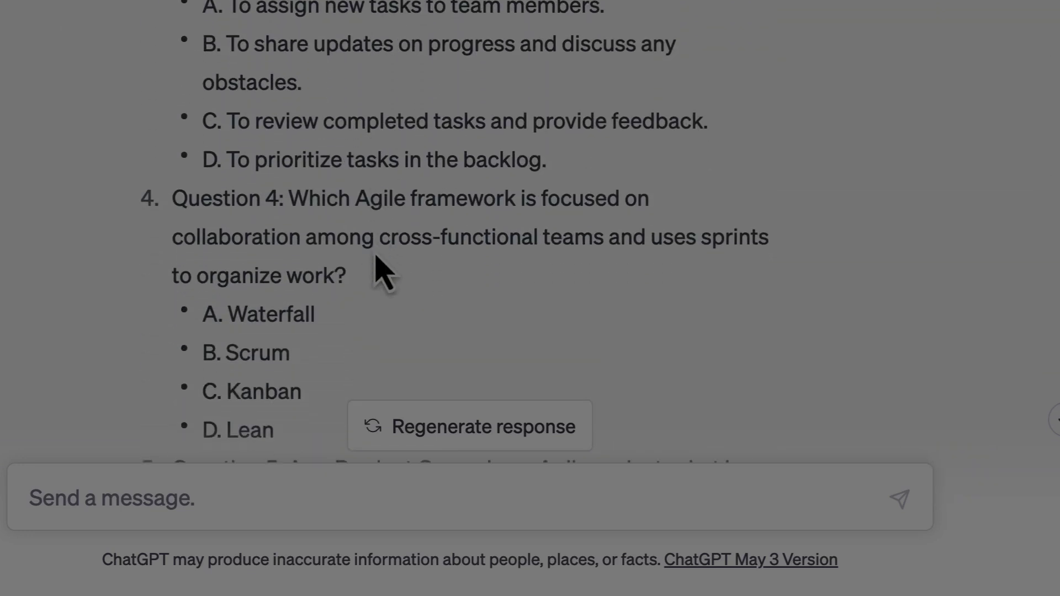